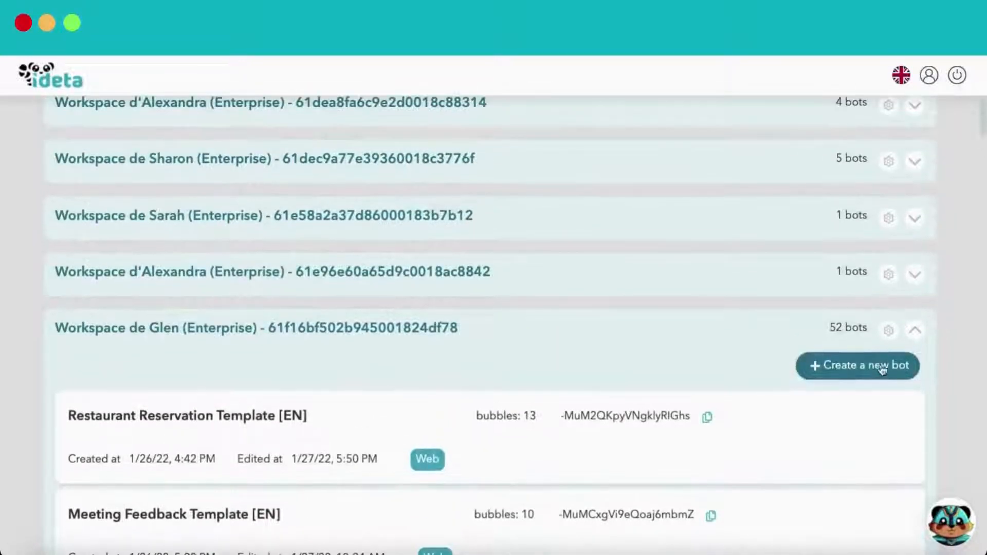
In the 52-bot workspace's settings, try adding a member and its role list, then go to Workspace Bots
left_click(888, 330)
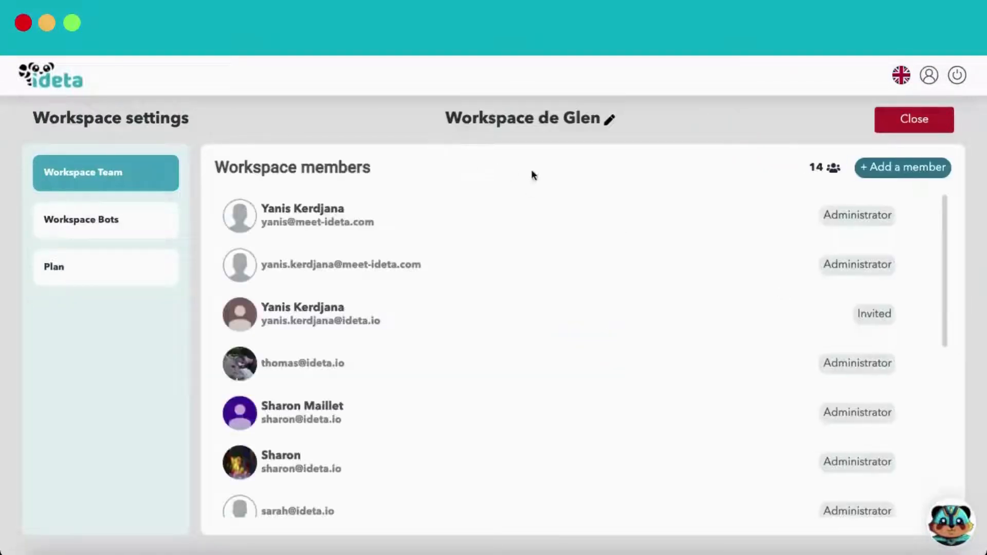
left_click(898, 170)
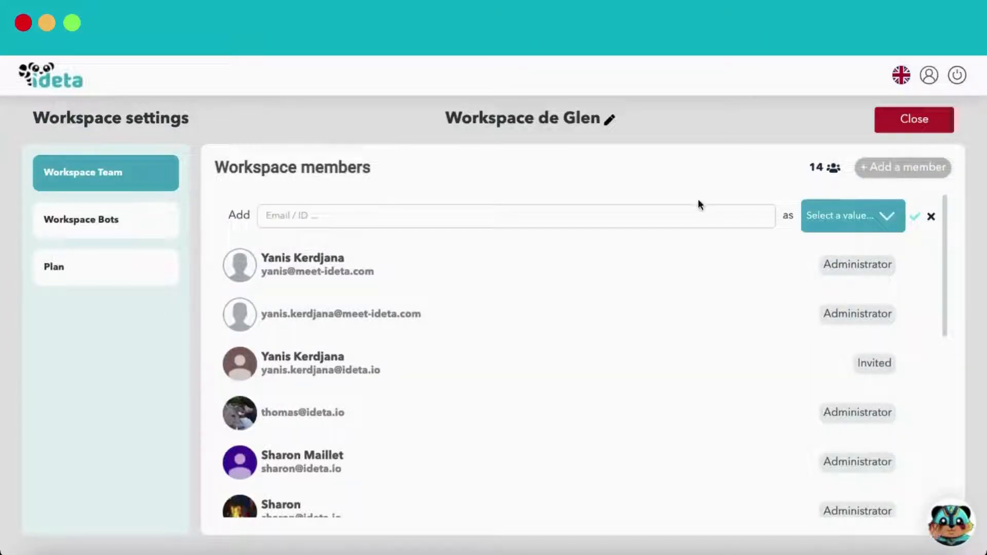
left_click(690, 215)
left_click(817, 219)
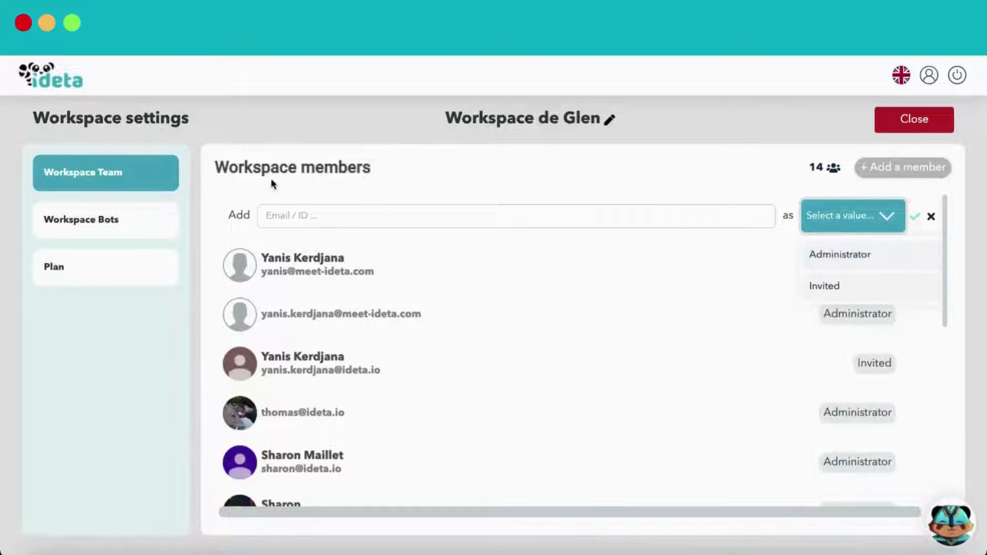
left_click(126, 225)
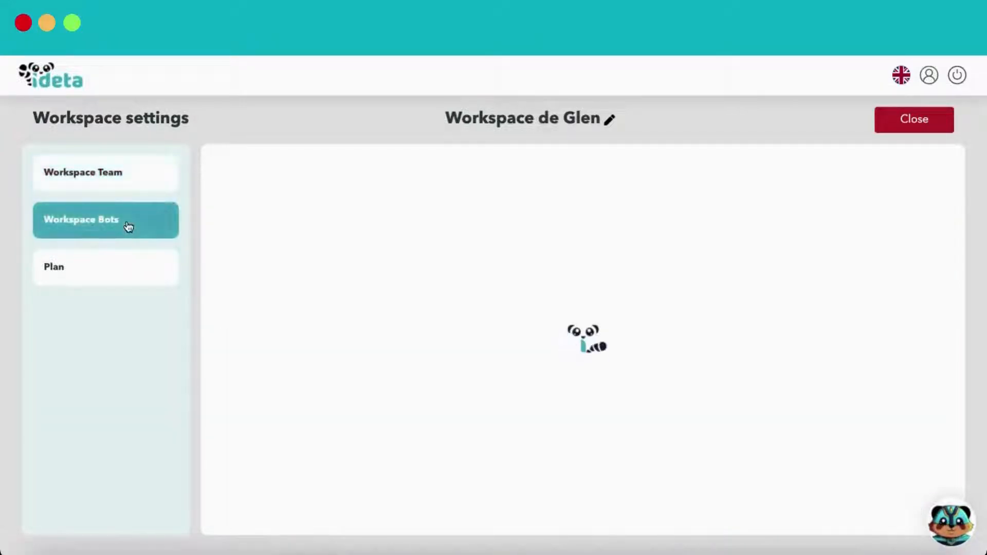
Expand the member list of the B2C SaaS User Onboarding Template bot
scroll(869, 275, "down", 12)
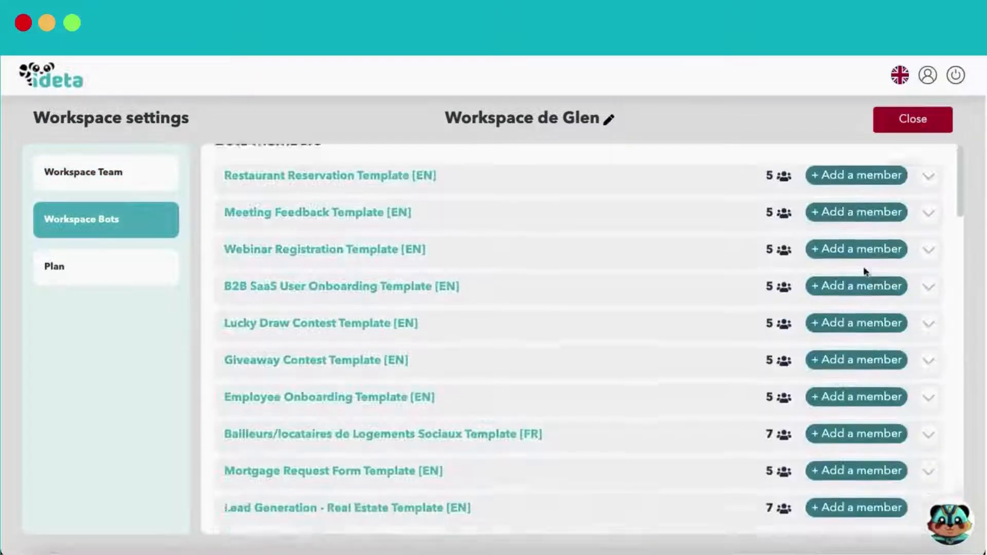
scroll(869, 274, "down", 15)
scroll(933, 320, "up", 15)
left_click(930, 250)
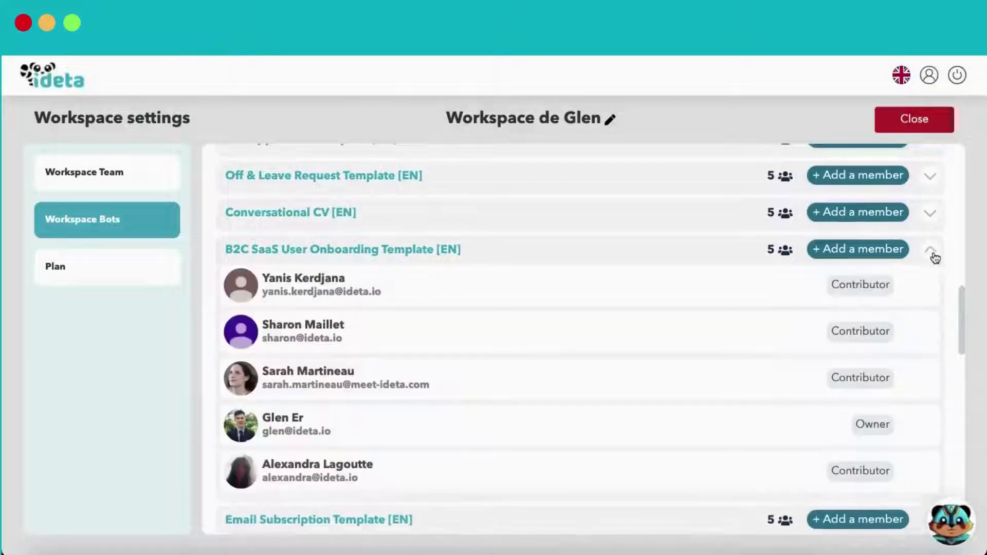
scroll(628, 321, "down", 2)
scroll(628, 324, "up", 2)
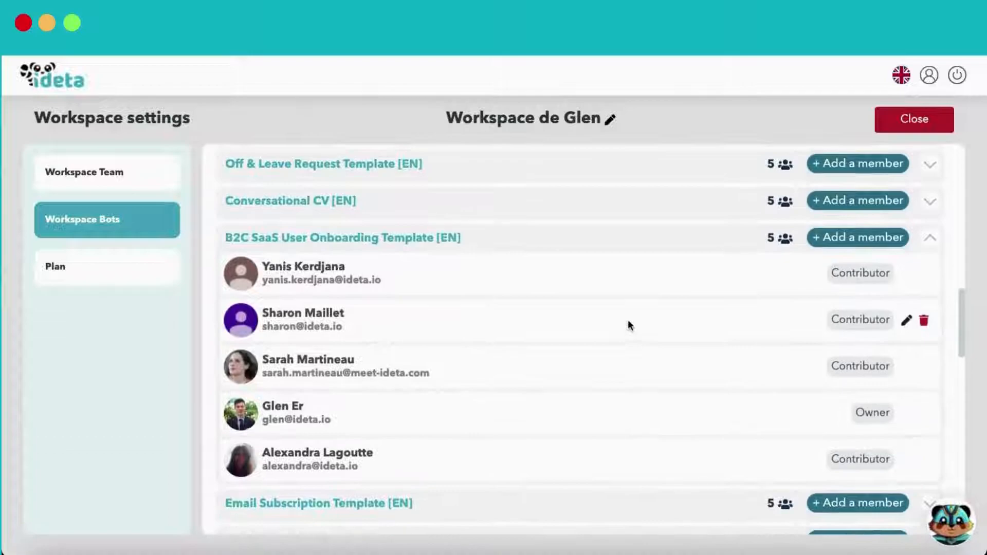
Try Support and Administrator roles on the second member, then discard, keeping Contributor
left_click(905, 323)
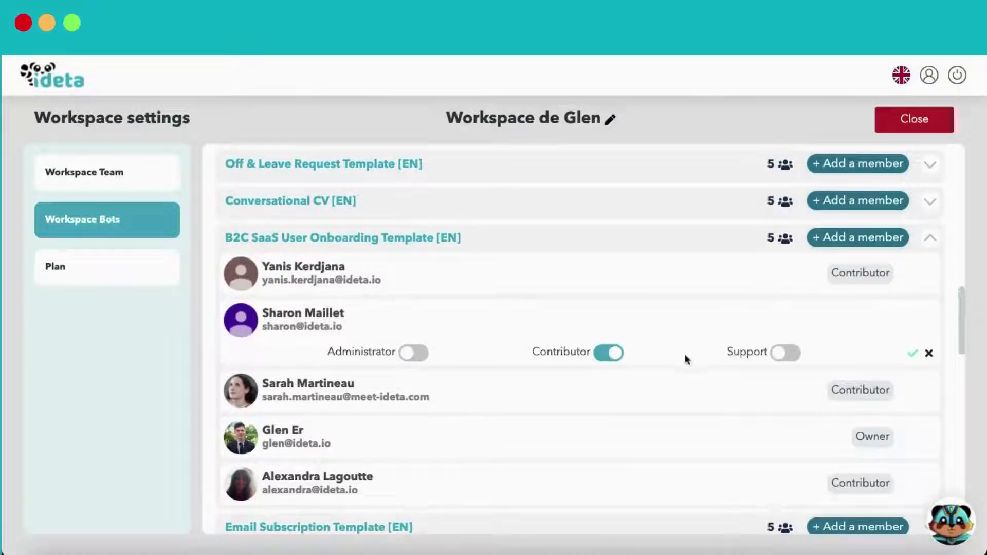
left_click(776, 359)
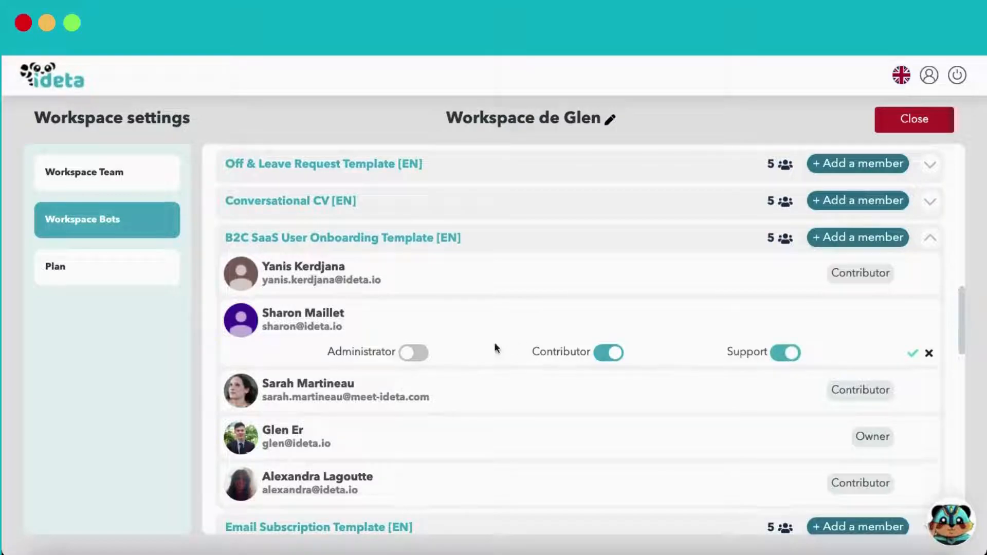
left_click(412, 353)
left_click(412, 353)
left_click(609, 353)
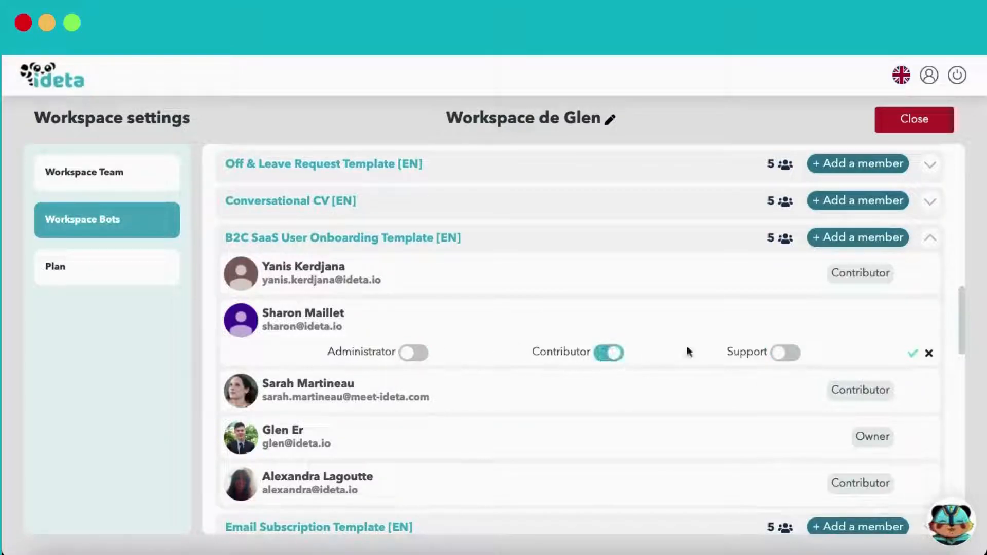
left_click(929, 355)
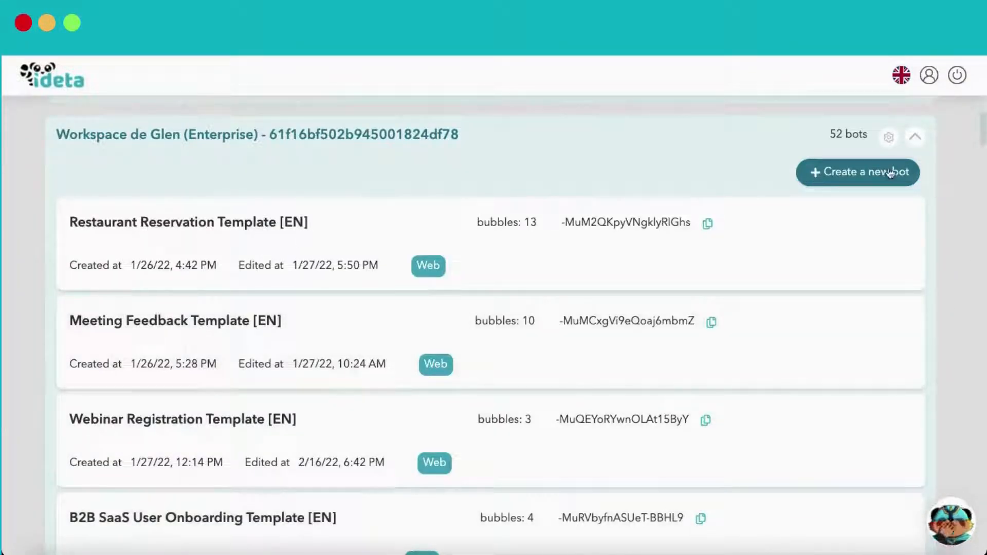
Start a new bot named 'My support bot' and pass the channel selection
left_click(889, 173)
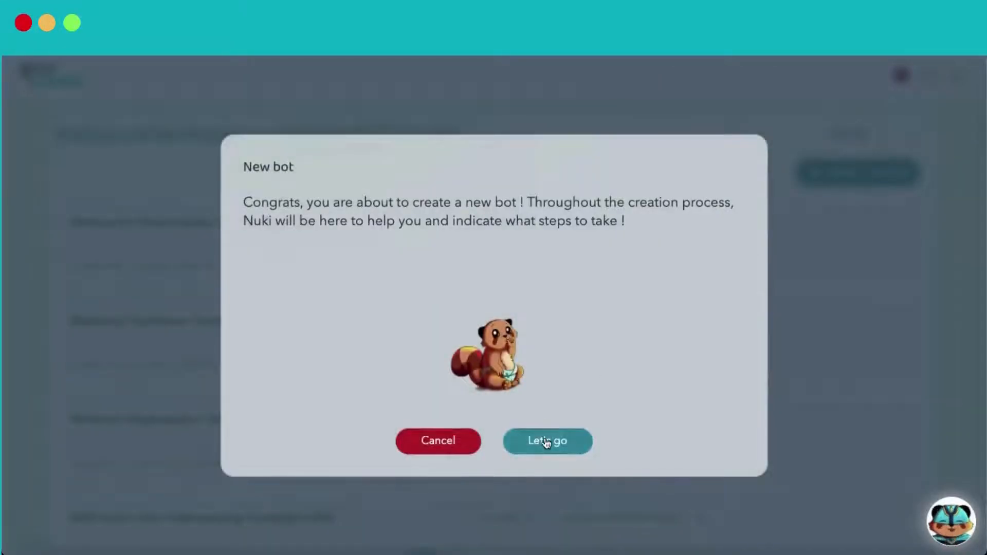
left_click(546, 441)
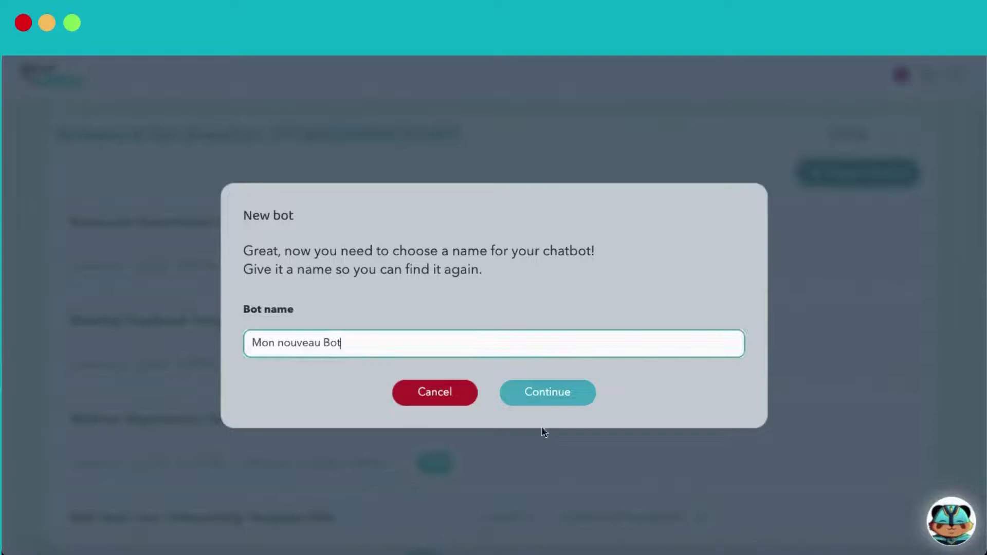
triple_click(460, 347)
type("MY")
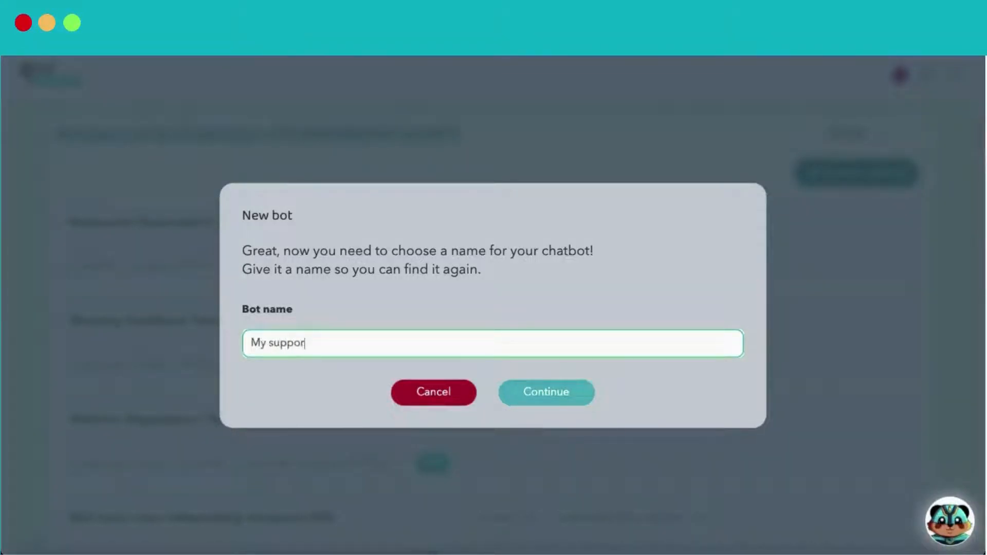
left_click(546, 392)
scroll(584, 328, "up", 10)
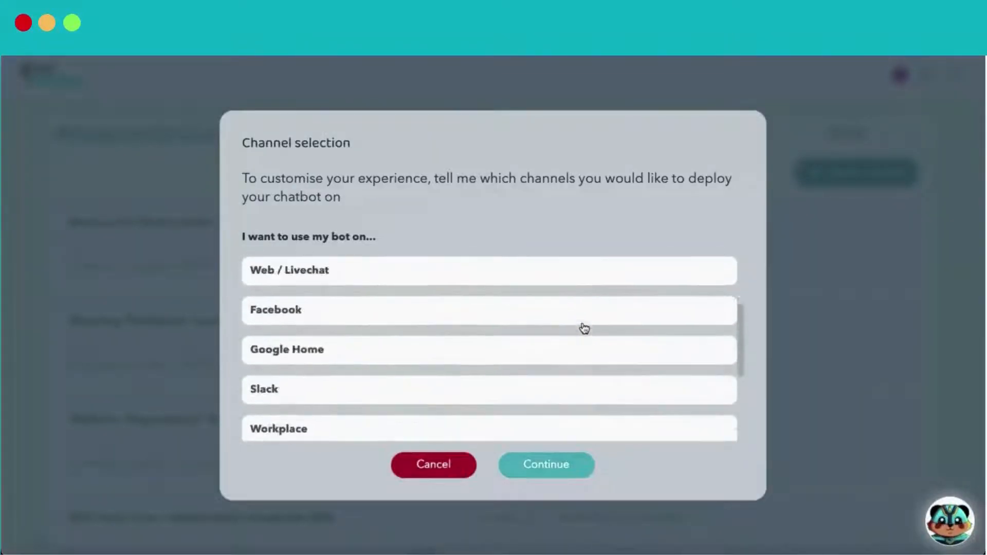
left_click(548, 461)
Pick the Empty template, create the bot and open it in the editor
scroll(596, 273, "down", 5)
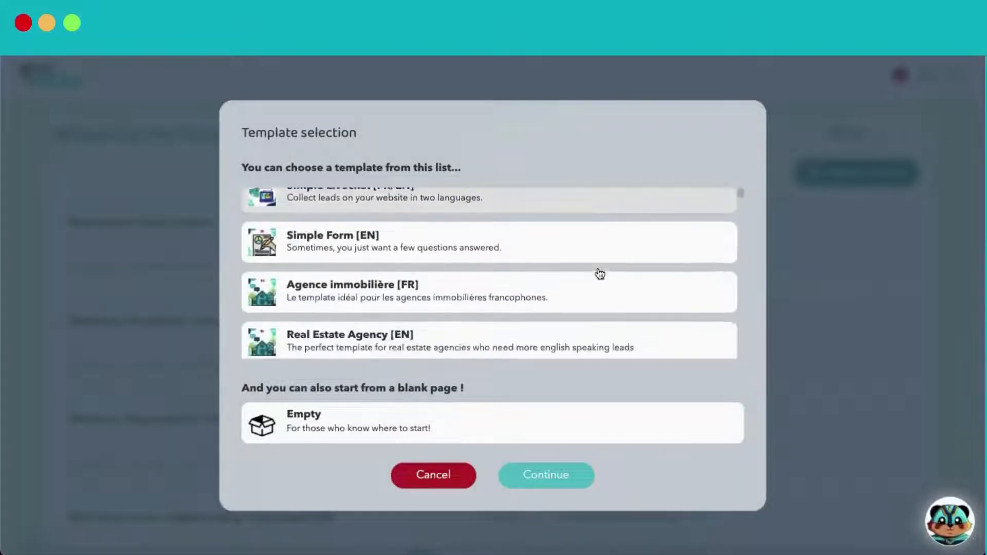
scroll(597, 269, "down", 6)
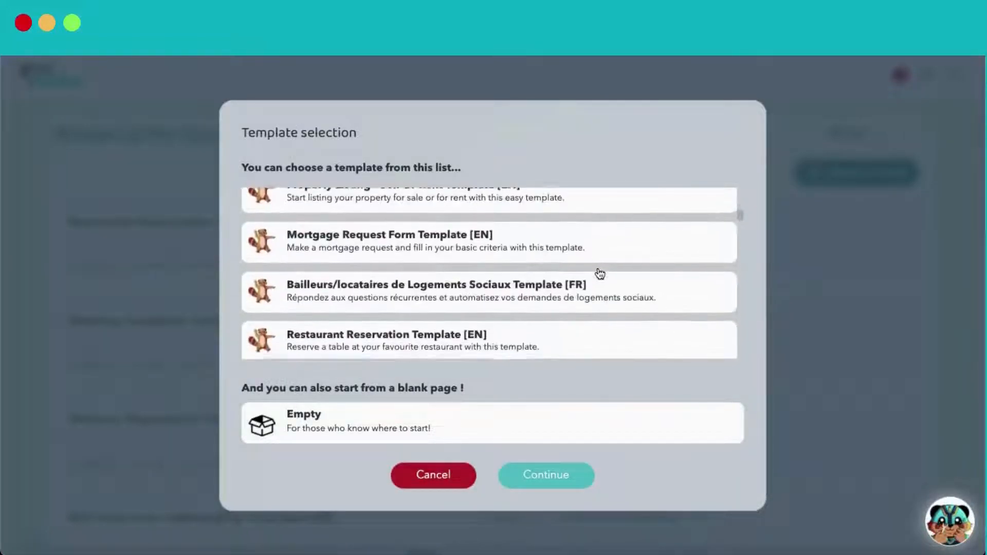
scroll(599, 272, "down", 10)
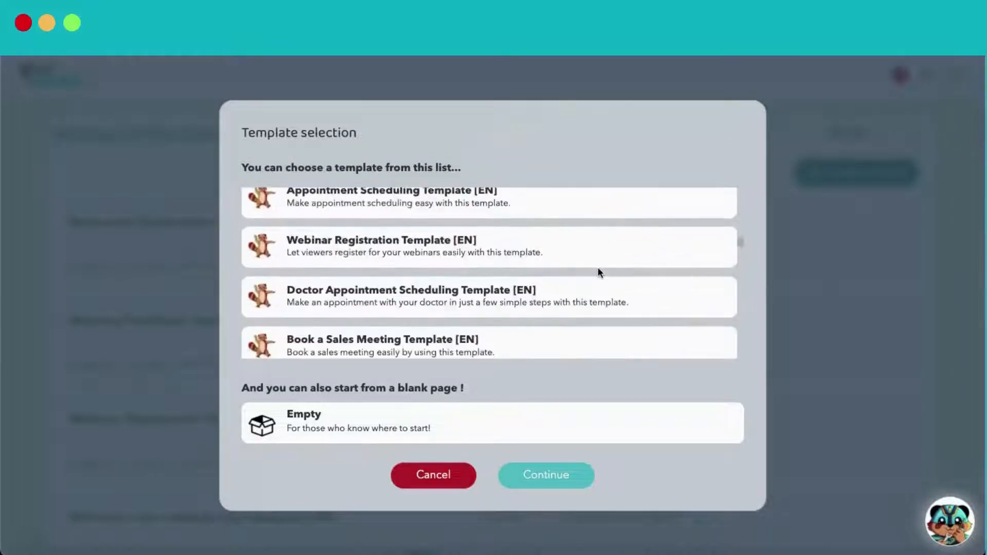
scroll(598, 272, "down", 8)
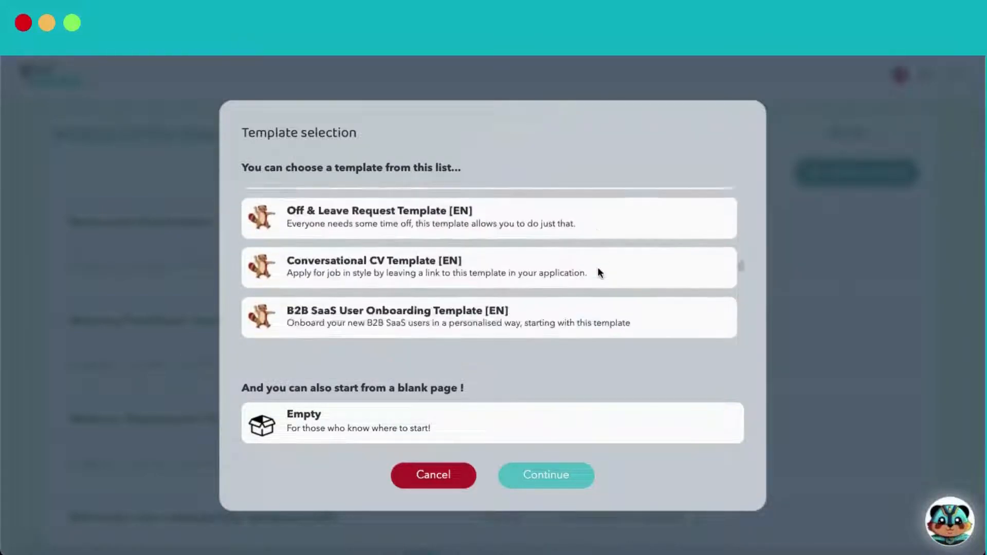
scroll(598, 272, "down", 8)
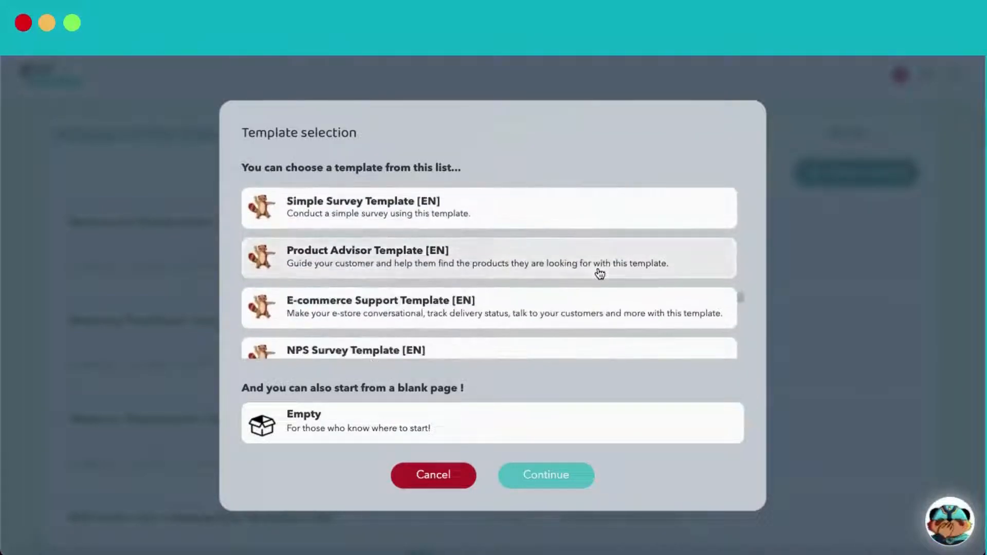
scroll(600, 273, "down", 8)
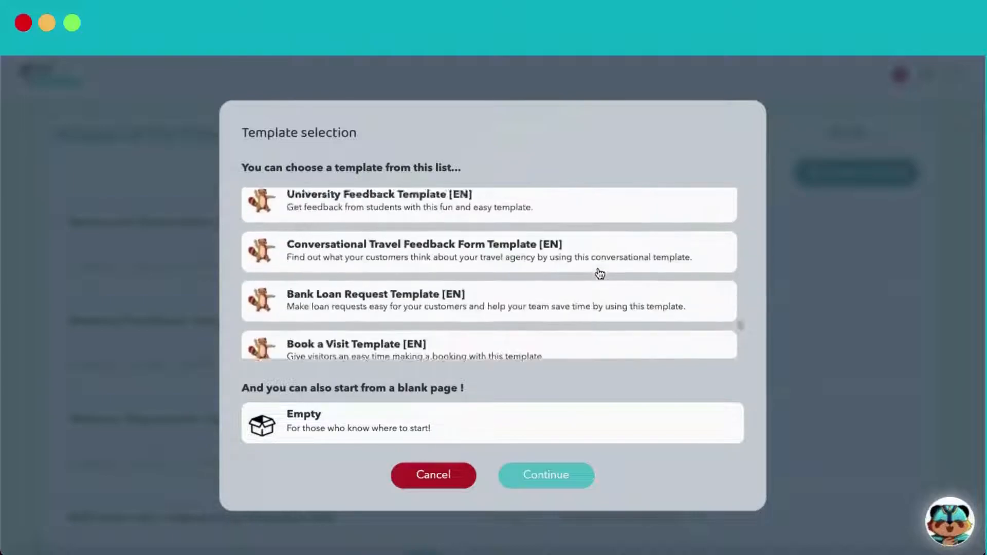
scroll(600, 273, "down", 7)
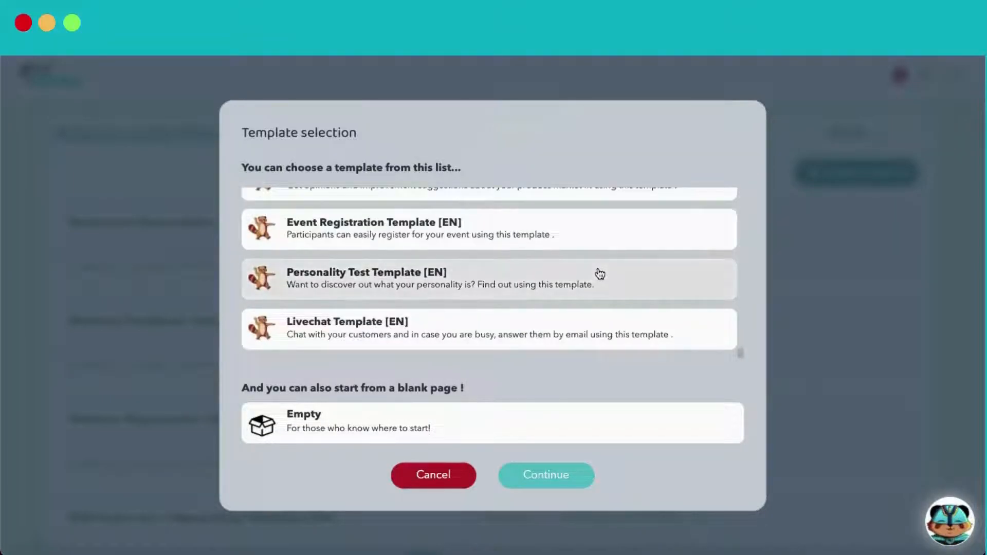
left_click(564, 436)
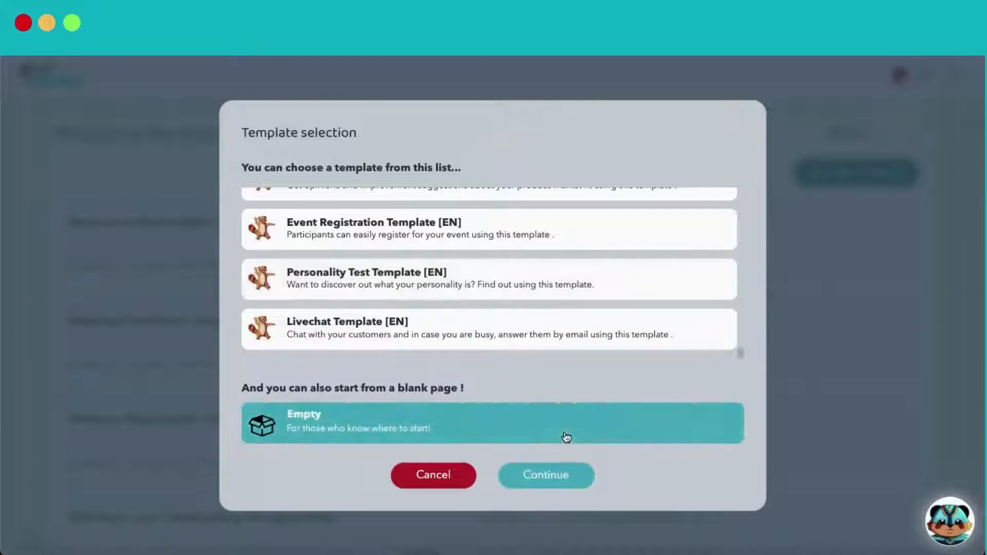
left_click(562, 476)
left_click(522, 420)
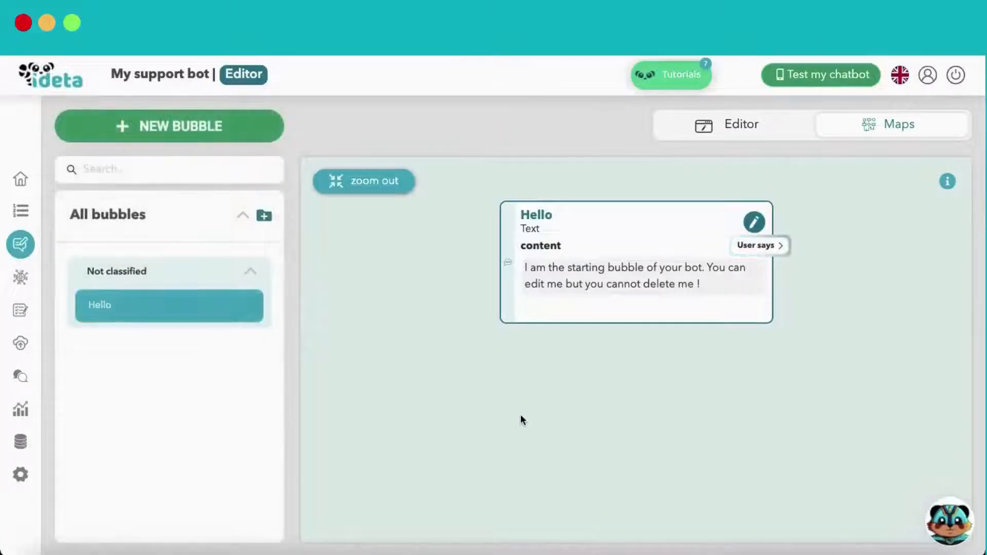
Replace the Hello bubble's text with 'Hello and welcome! What is your name ?'
left_click(761, 132)
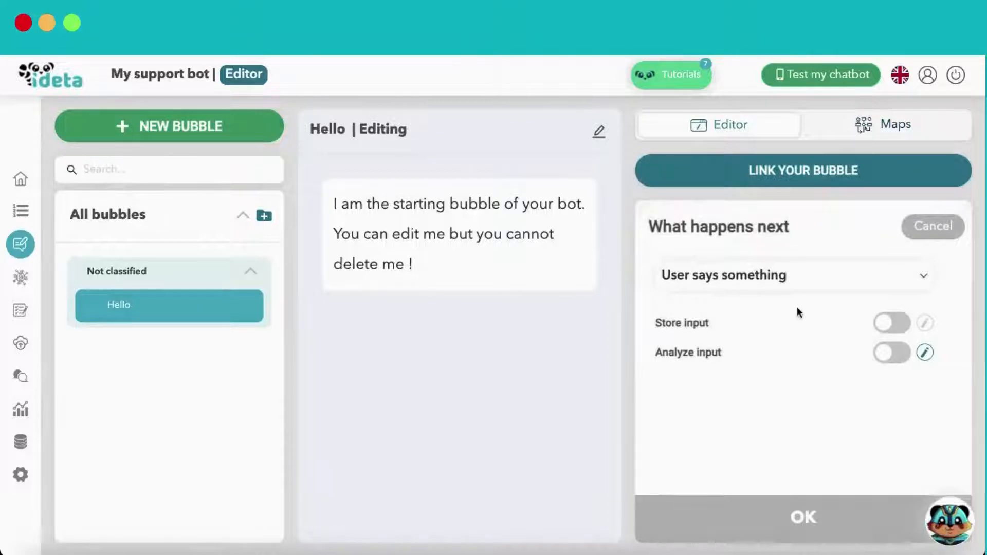
left_click(578, 293)
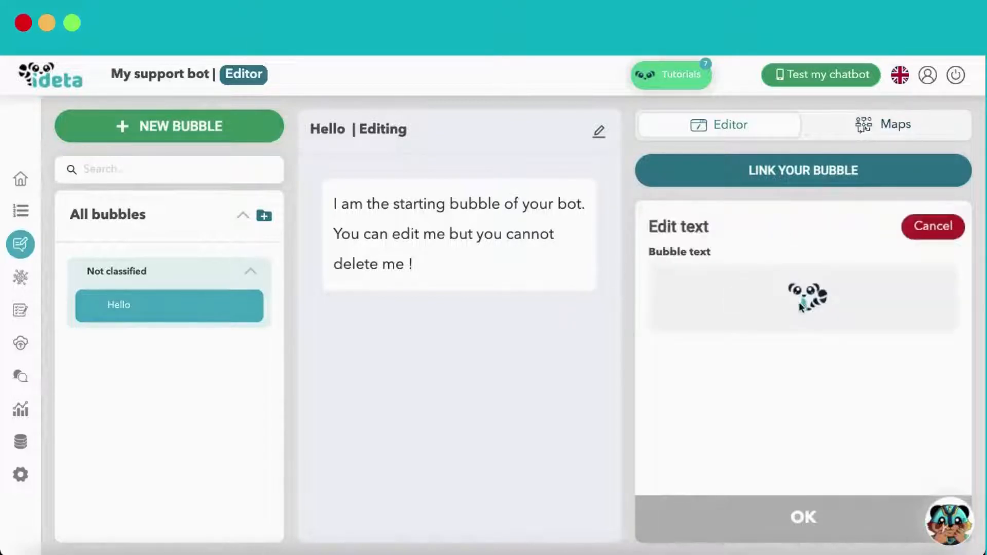
left_click_drag(822, 312, 655, 283)
type("Hello and we")
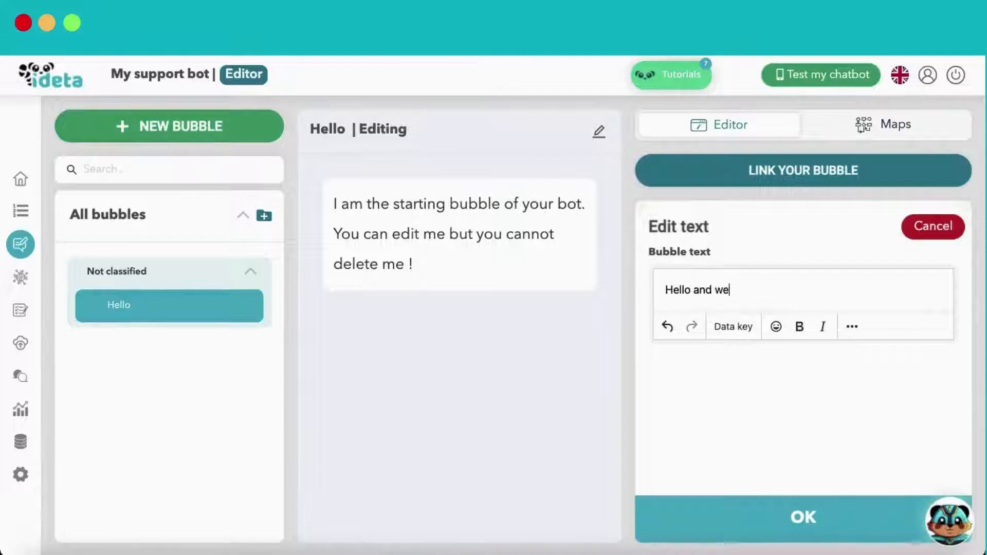
type("lcome! ")
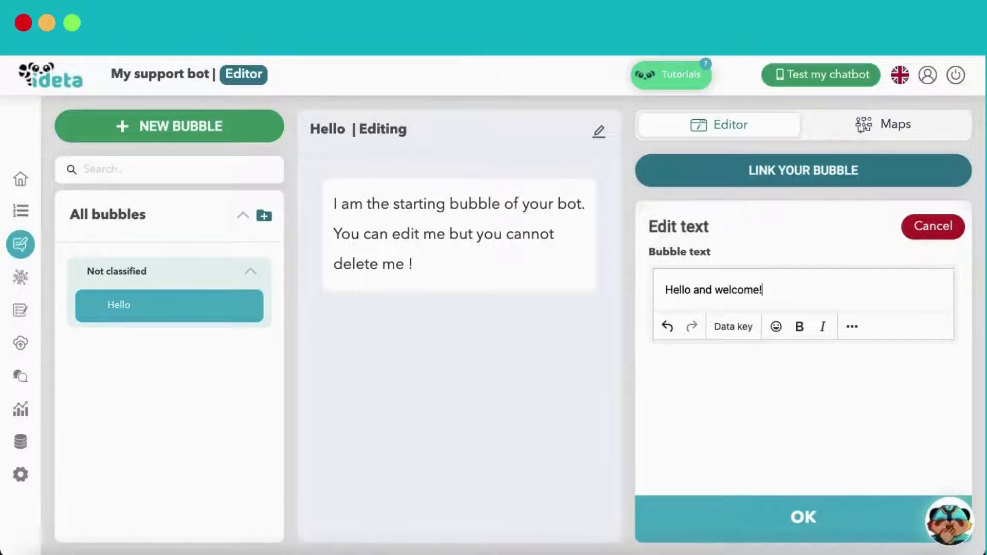
type("What is")
key("BackSpace")
type("is your name ?")
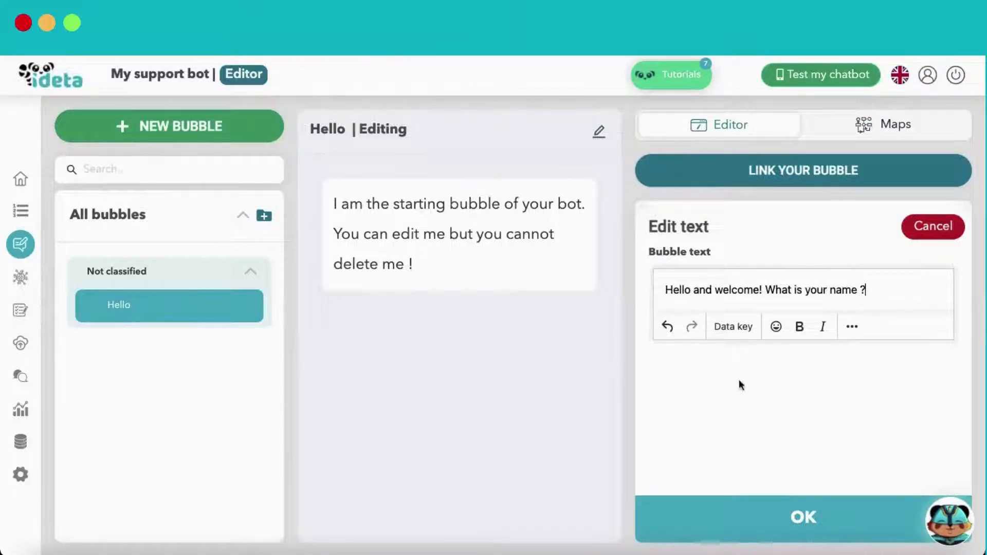
Save the greeting and store the user's reply in the system data key first_name
left_click(684, 521)
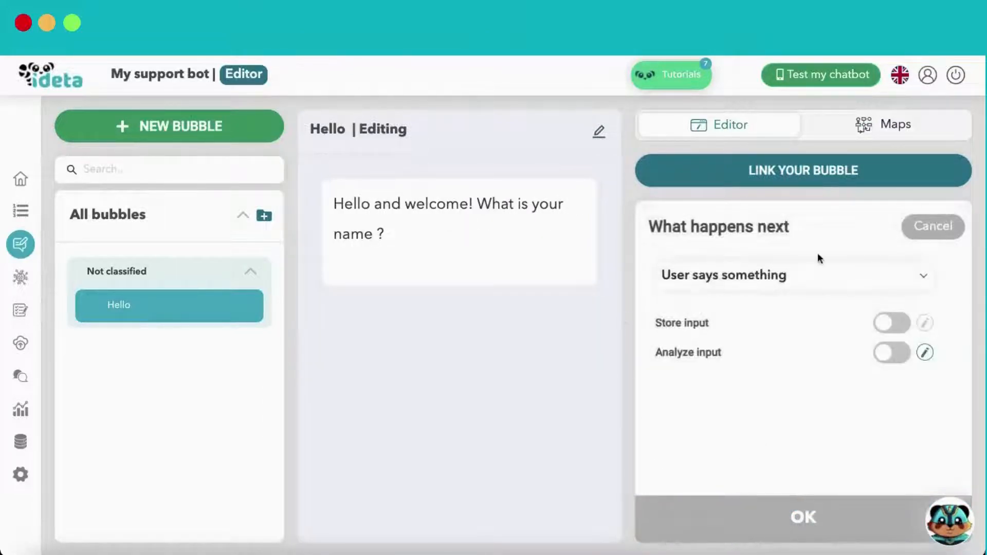
left_click(894, 324)
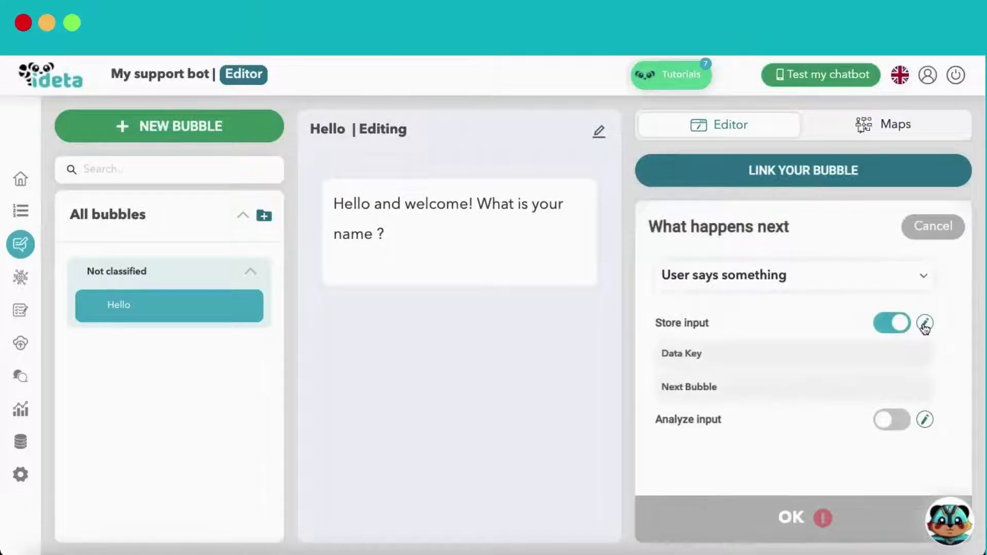
left_click(924, 323)
left_click(515, 241)
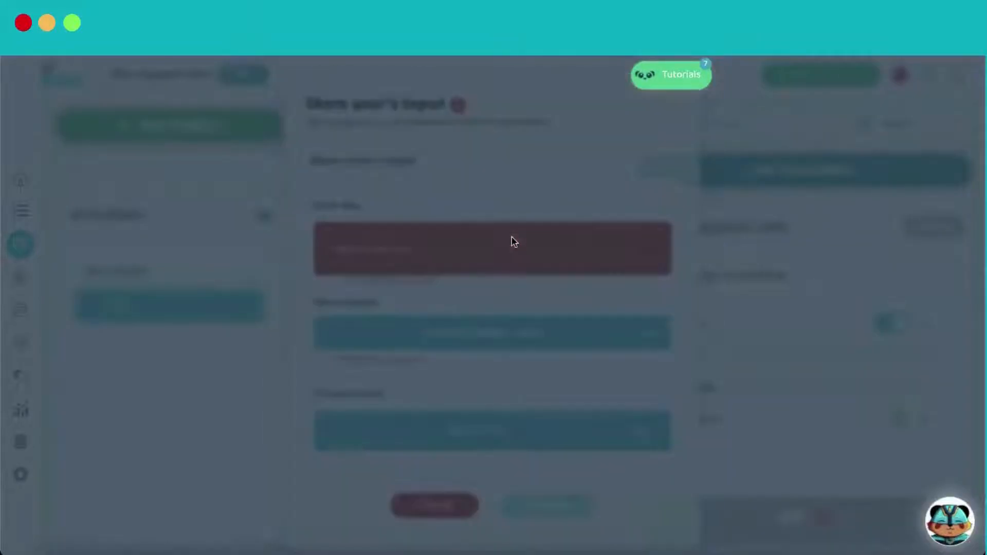
left_click(540, 228)
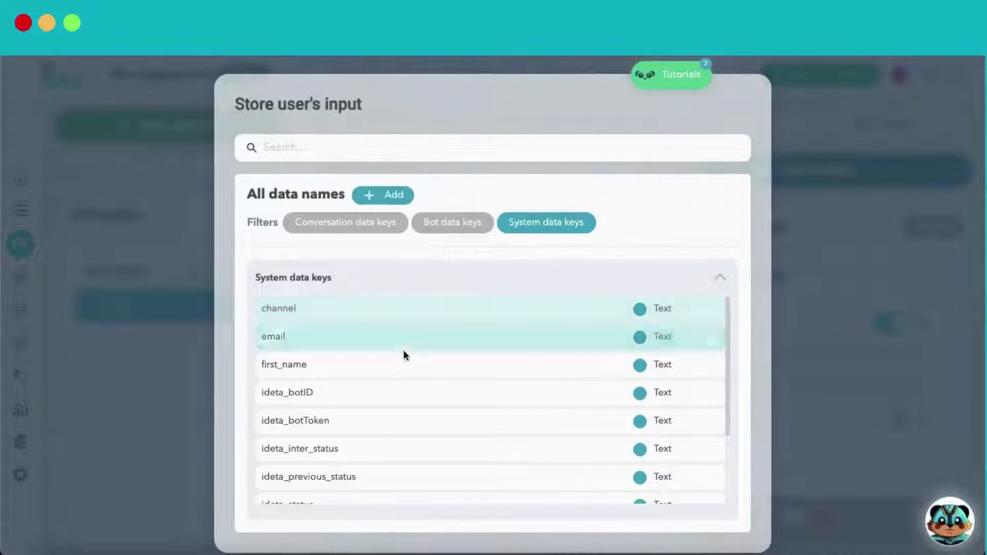
left_click(394, 371)
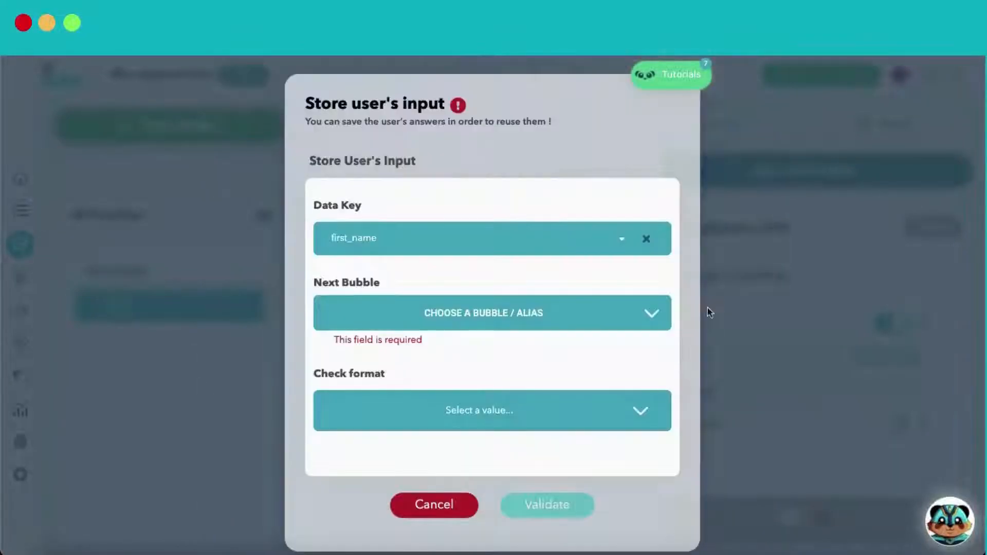
left_click(601, 315)
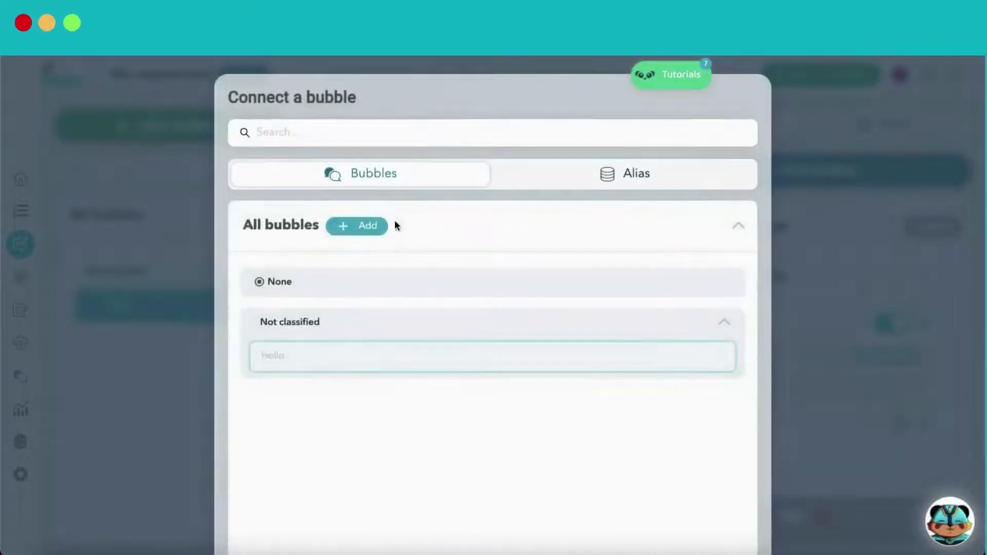
Add a Quick Replies bubble Welcome in new category '1 Welcome', linked after Hello
left_click(382, 226)
key("ctrl+a")
type("Welcome")
type("1")
type(" Welcome")
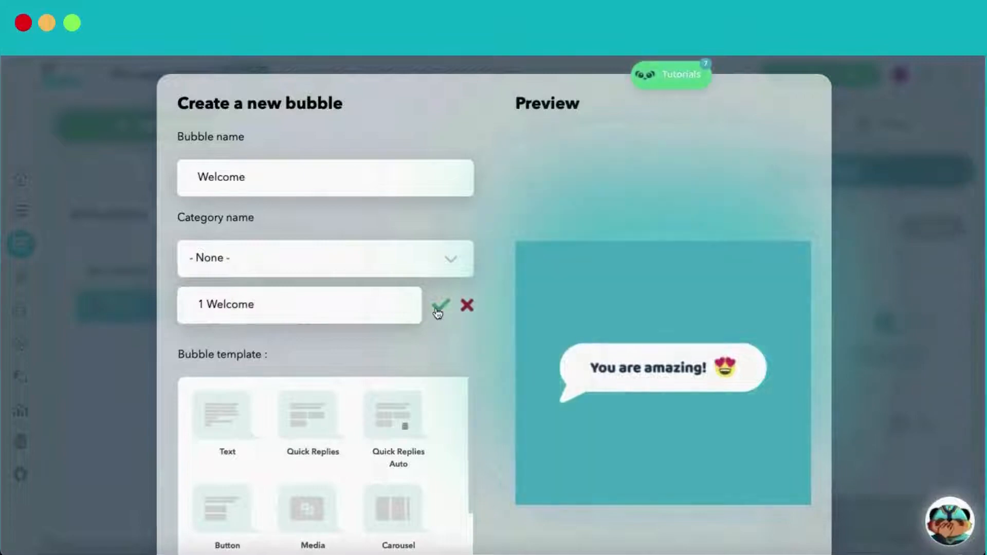
left_click(440, 307)
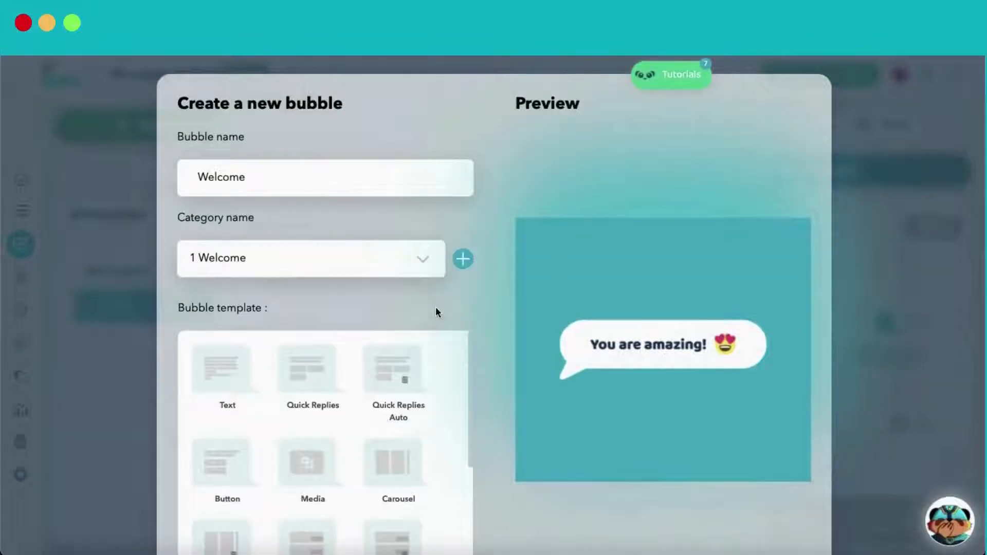
left_click(299, 375)
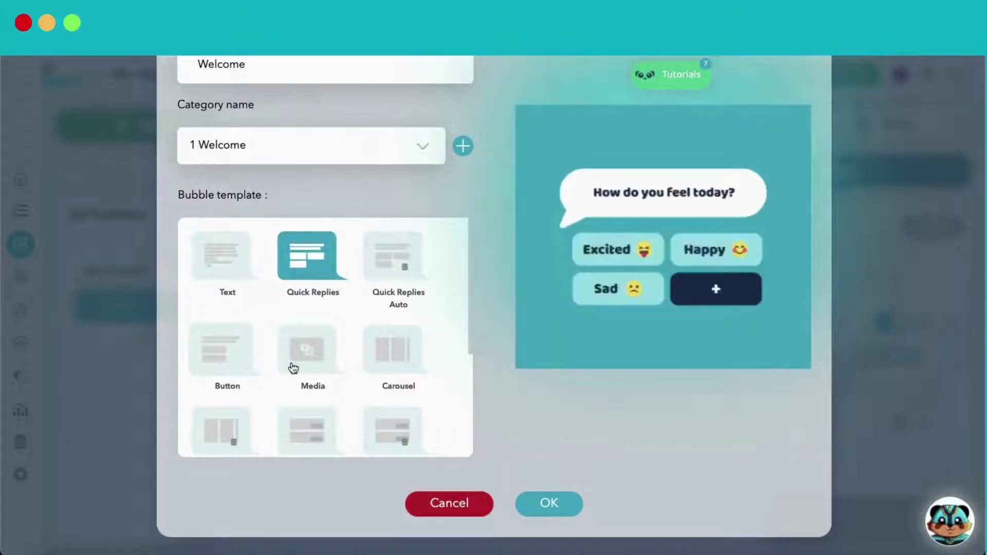
scroll(406, 351, "down", 3)
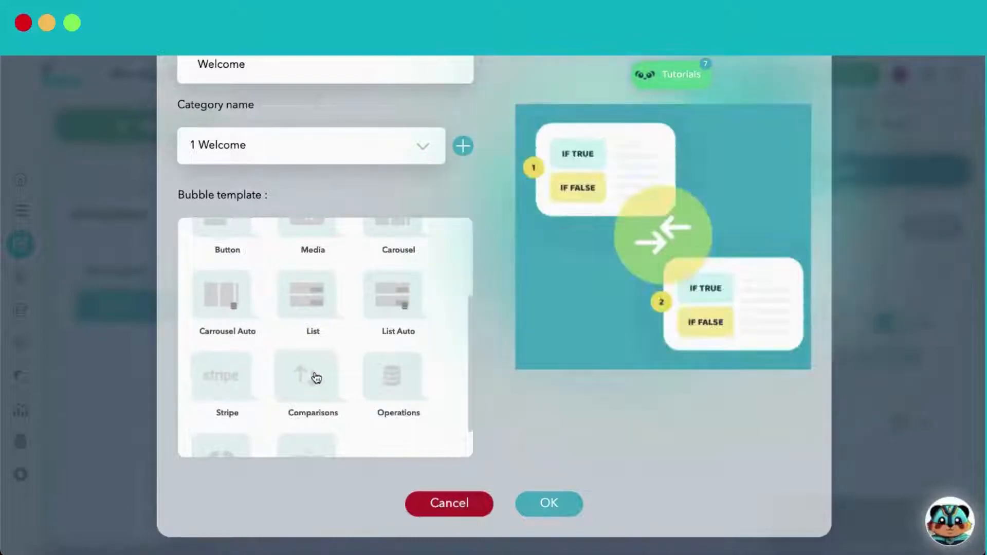
scroll(395, 377, "down", 1)
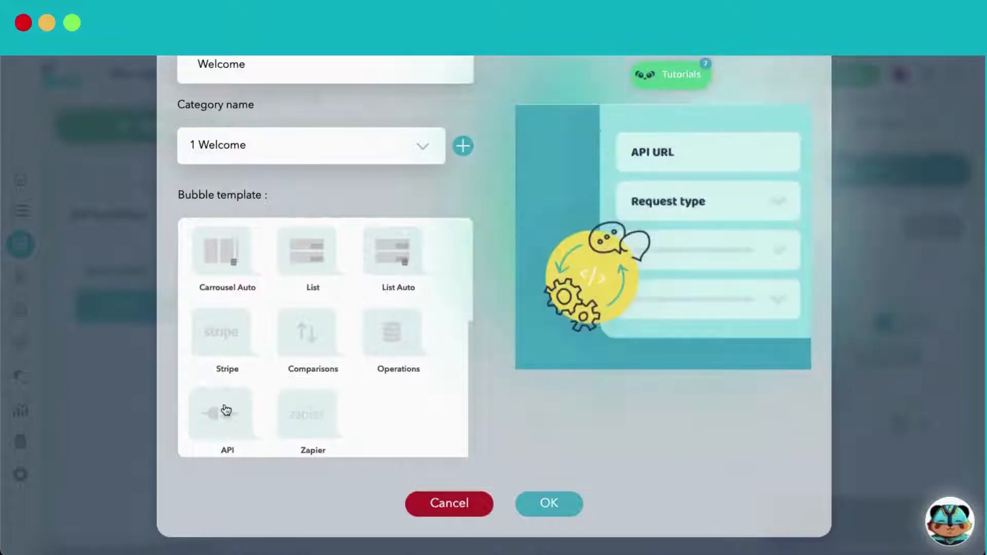
left_click(549, 503)
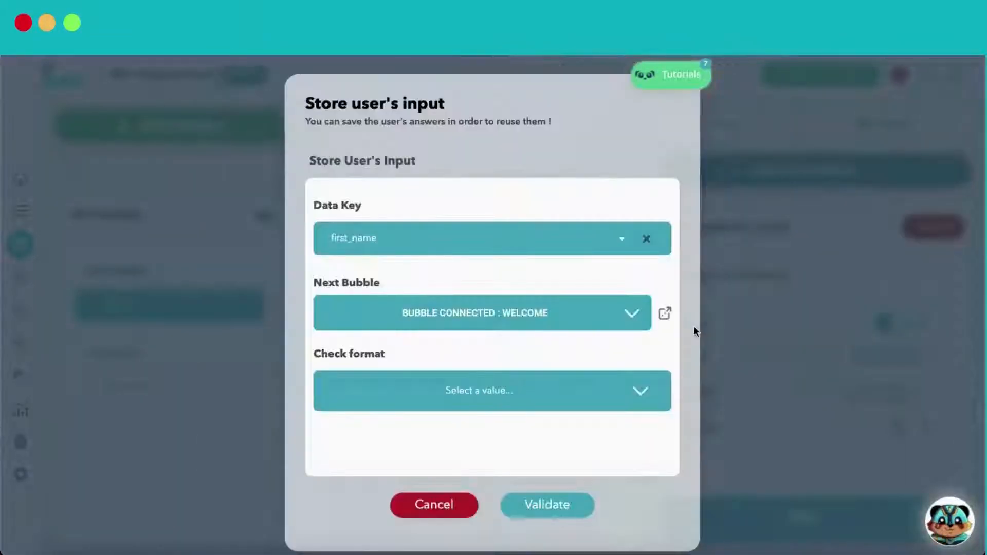
left_click(551, 506)
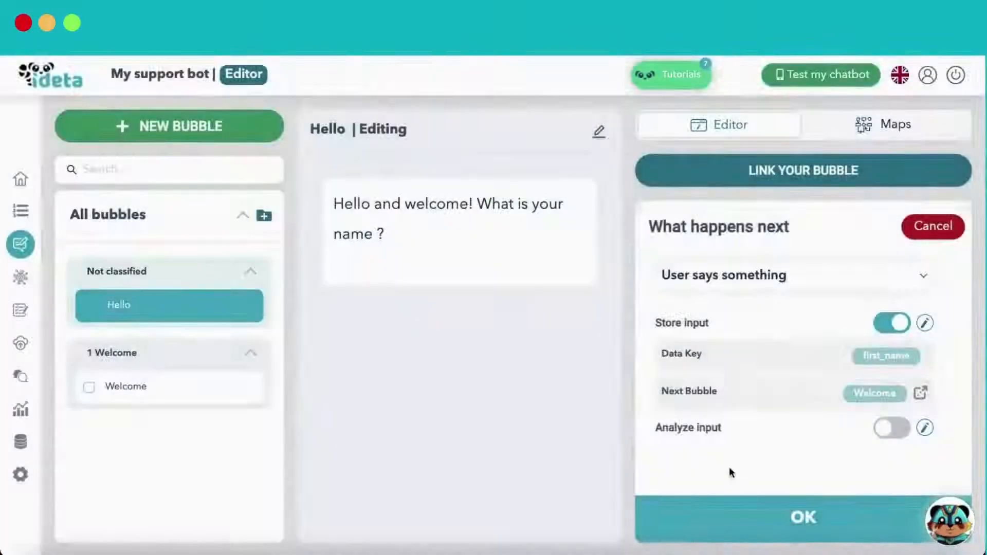
left_click(710, 511)
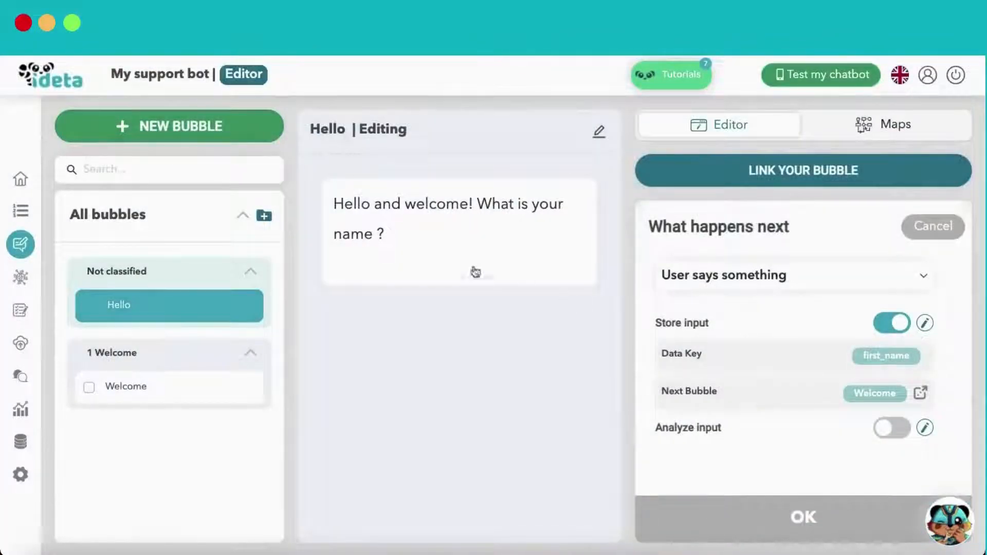
Rewrite the Welcome intro as 'Welcome first_name! How may I help you ?' using the data key
left_click(129, 393)
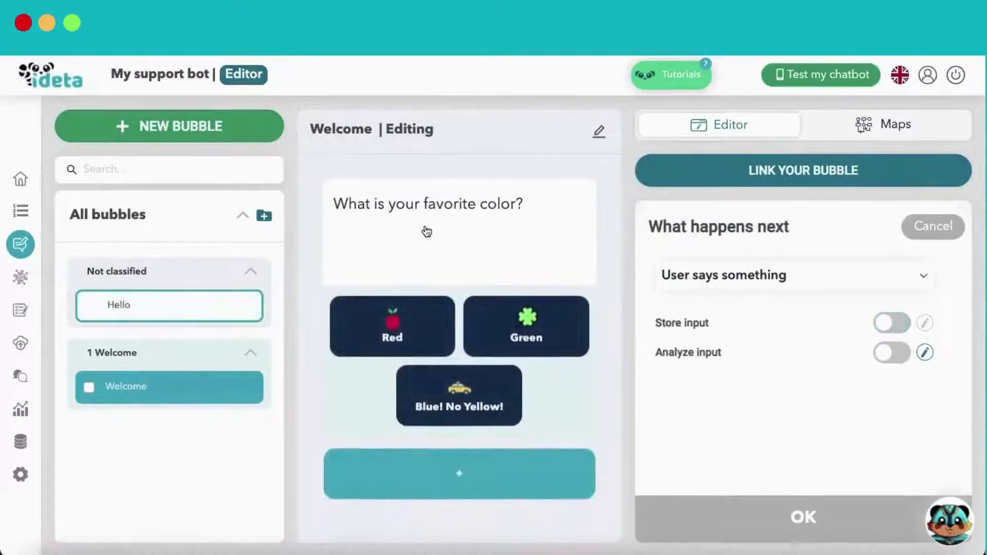
left_click(426, 230)
left_click_drag(863, 288, 663, 287)
type("Welcome")
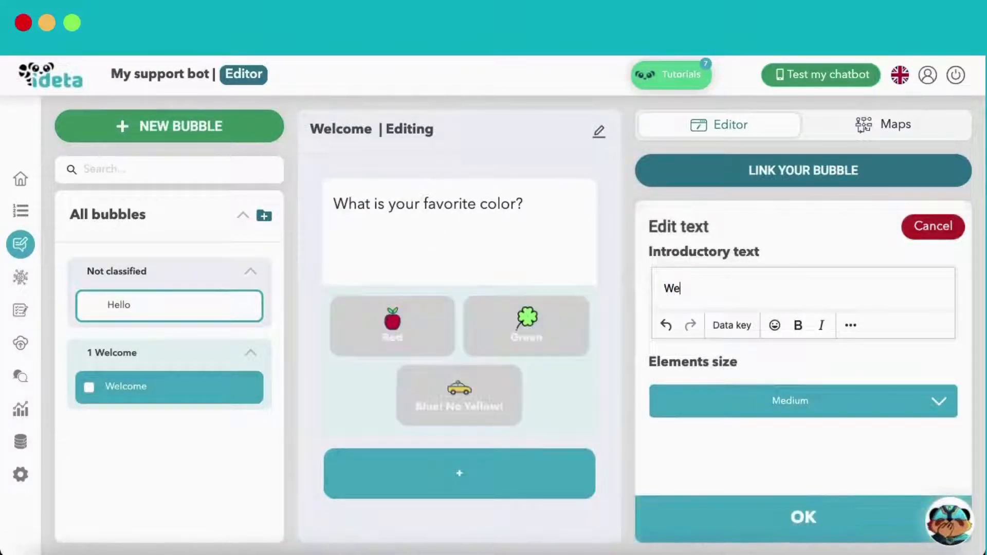
left_click(734, 326)
left_click(561, 226)
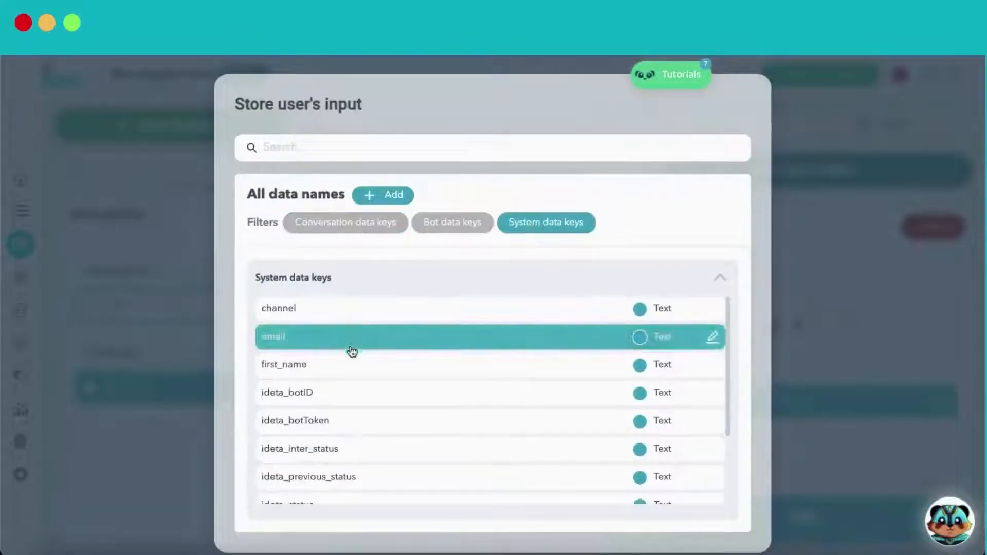
left_click(346, 360)
type("! How may I help you ?")
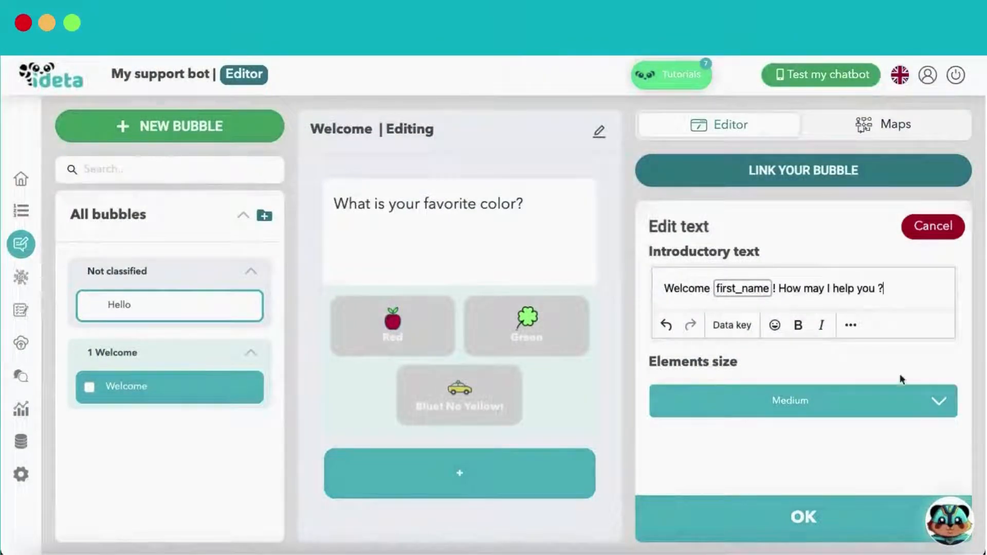
left_click(747, 501)
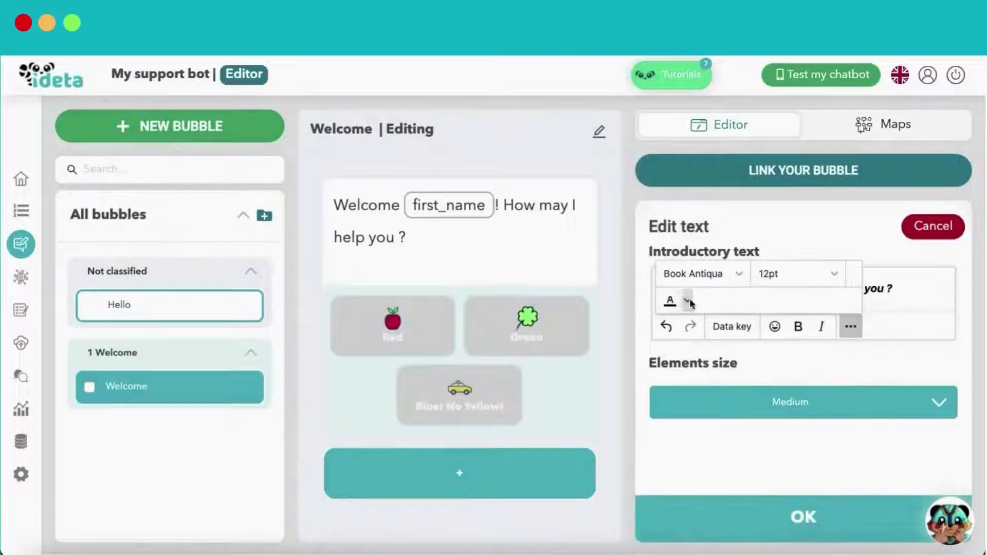
Format the Welcome intro text in red at 16pt size
left_click(688, 300)
left_click(711, 218)
left_click(810, 281)
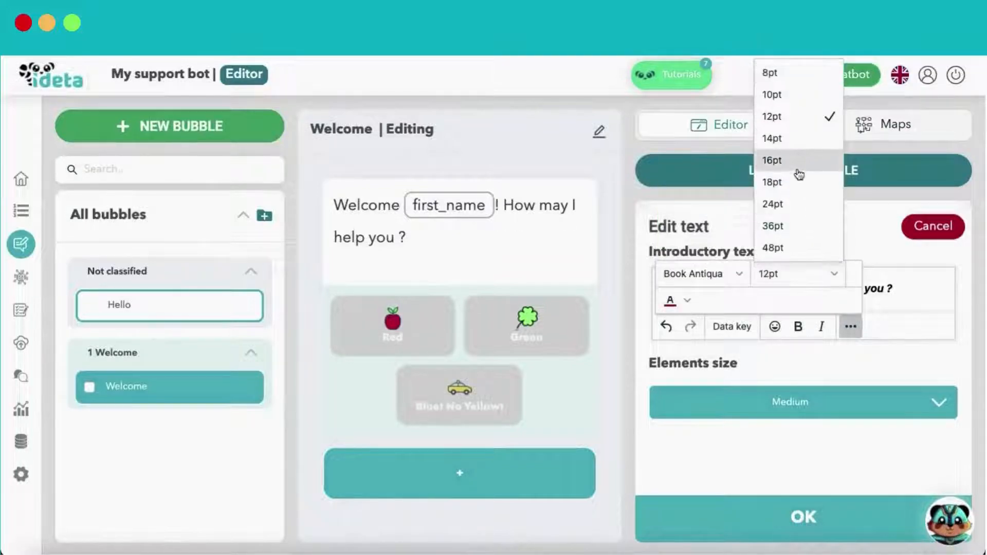
left_click(800, 162)
left_click(776, 518)
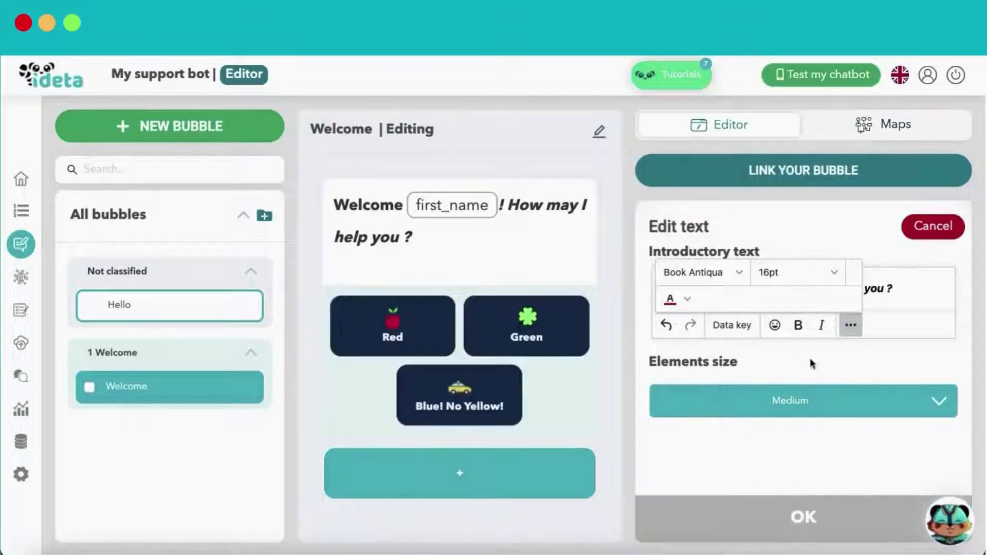
Append a grinning emoji to the end of the Welcome intro text
left_click(907, 284)
left_click(845, 326)
left_click(900, 296)
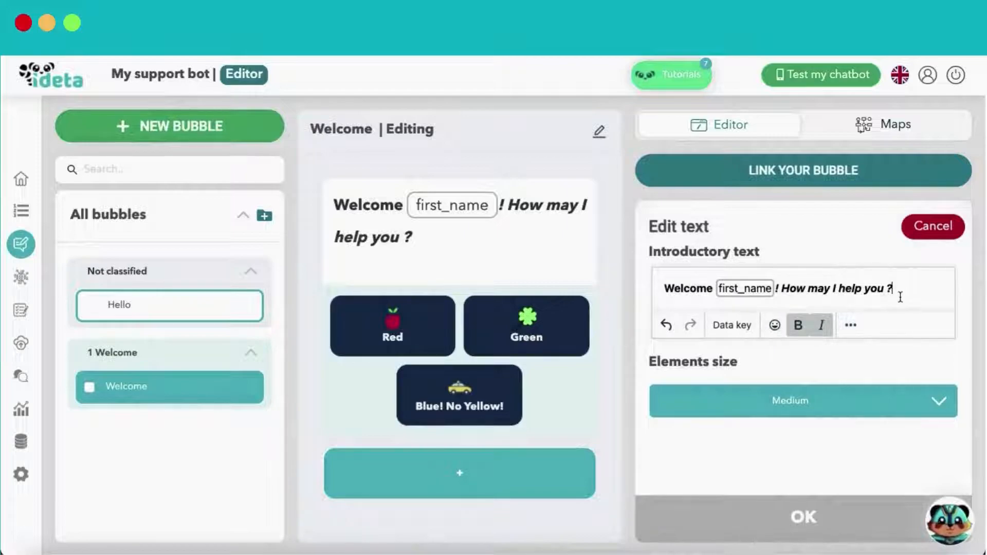
left_click(774, 325)
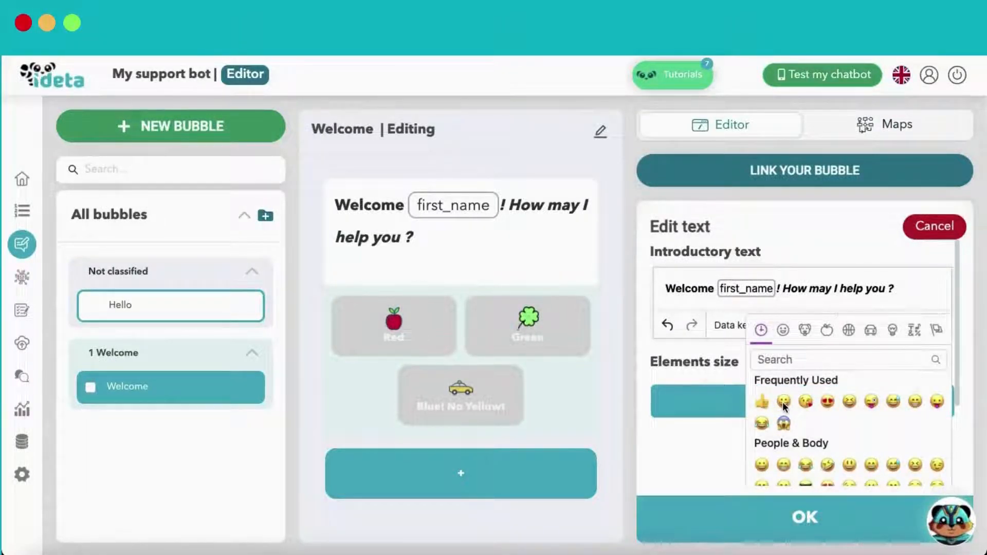
left_click(784, 402)
scroll(786, 404, "down", 3)
On the Chatbots with Ideta map, line up Name, Email and Service selection after Hello
left_click(679, 467)
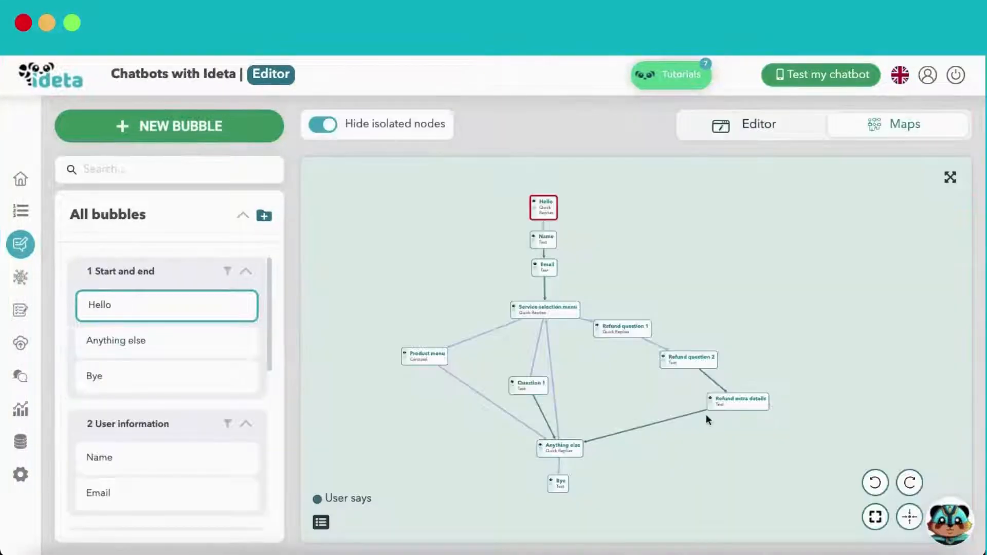
left_click(622, 403)
left_click_drag(622, 403, 597, 409)
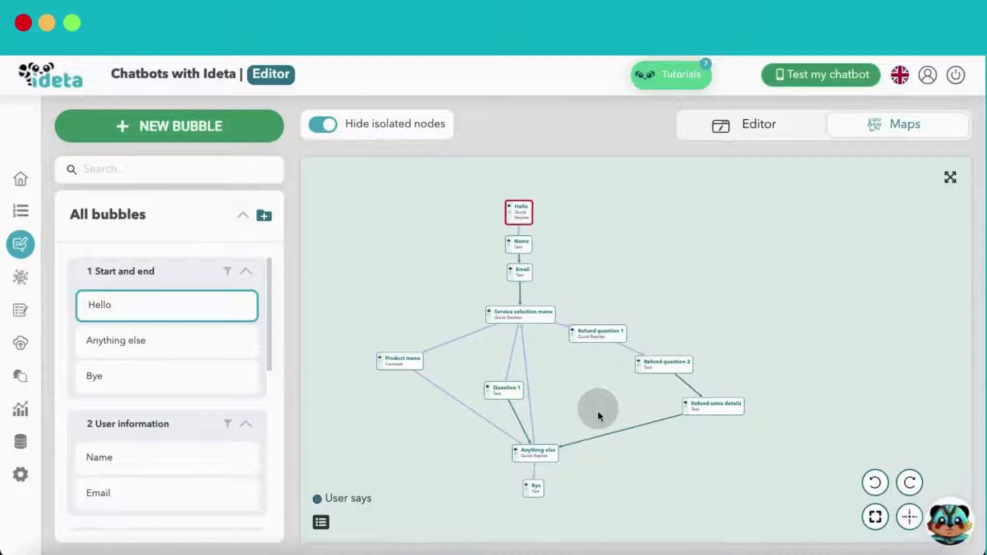
left_click_drag(578, 220, 576, 215)
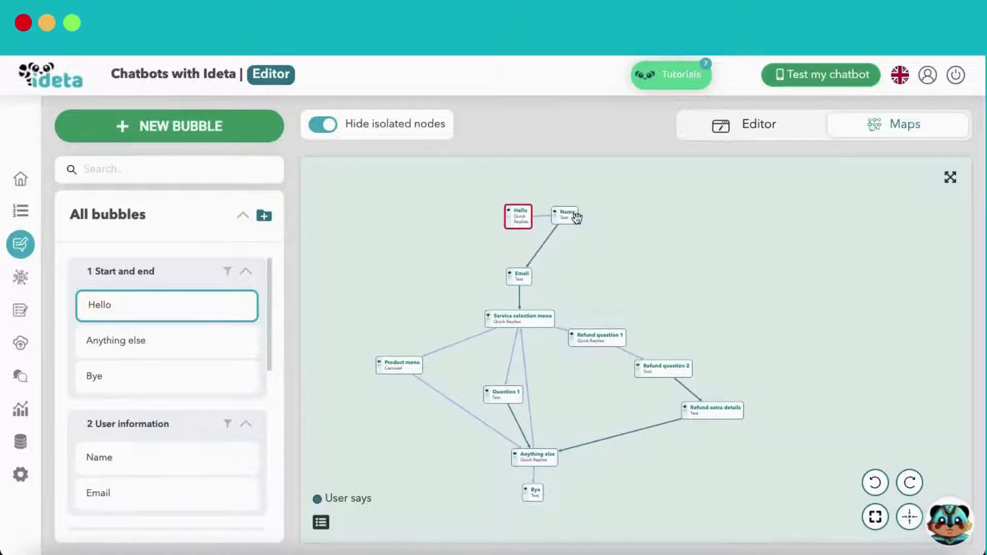
left_click_drag(529, 282, 615, 216)
left_click_drag(545, 323, 711, 221)
Arrange Product menu, Question 1, Refund questions, Anything else and Bye to complete the flow
left_click_drag(412, 366, 795, 185)
left_click_drag(441, 443, 717, 266)
left_click_drag(542, 375, 672, 310)
left_click_drag(612, 406, 748, 326)
left_click_drag(666, 449, 820, 342)
left_click_drag(481, 501, 839, 260)
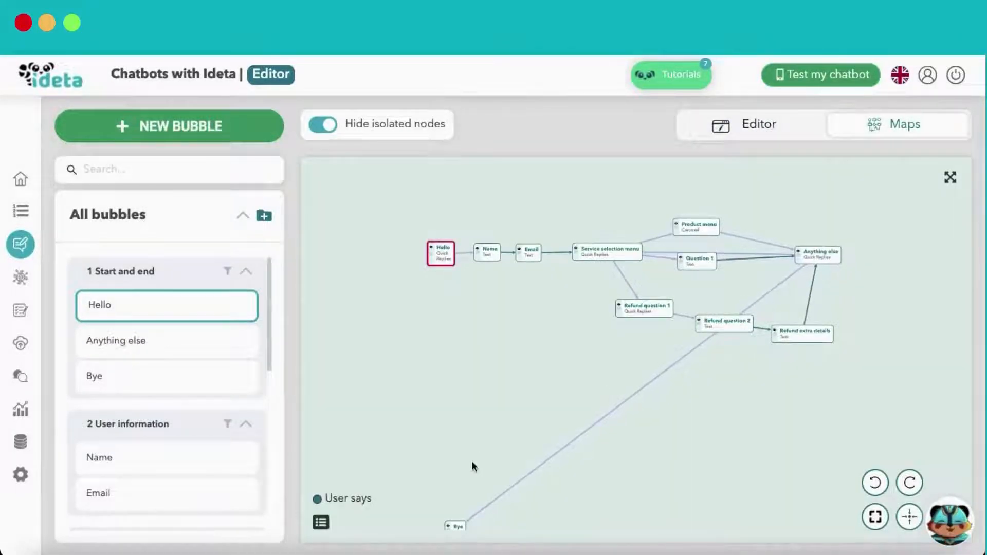
scroll(483, 471, "down", 3)
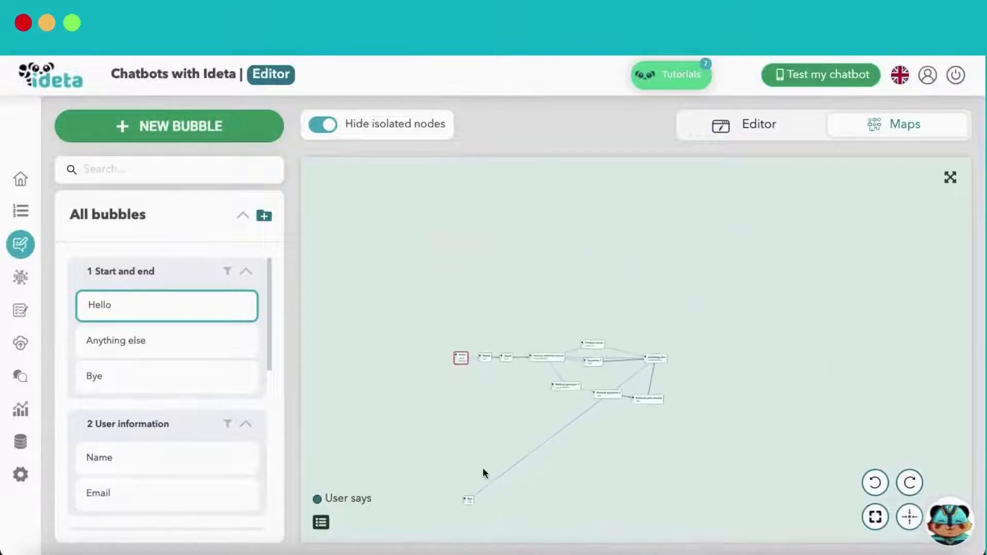
left_click_drag(465, 504, 631, 424)
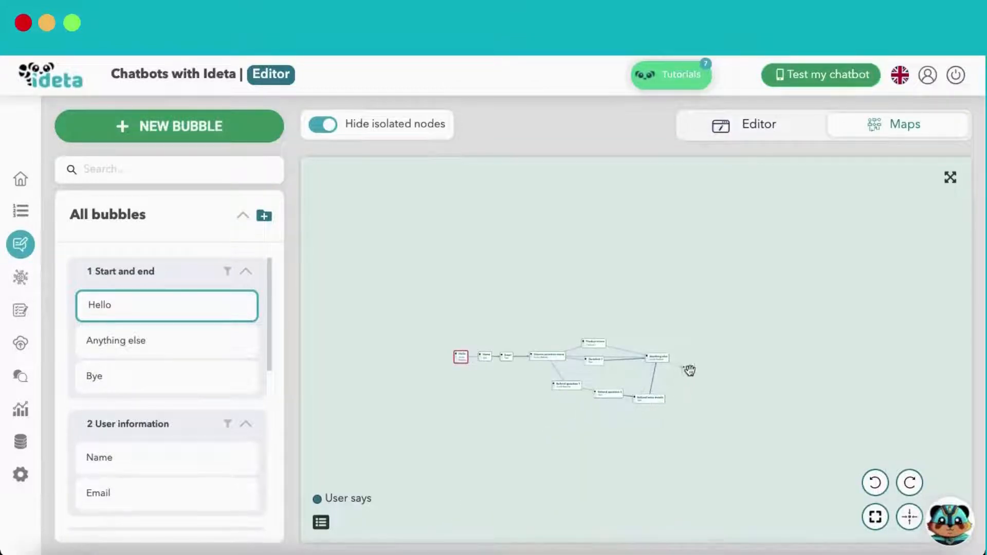
scroll(683, 427, "up", 5)
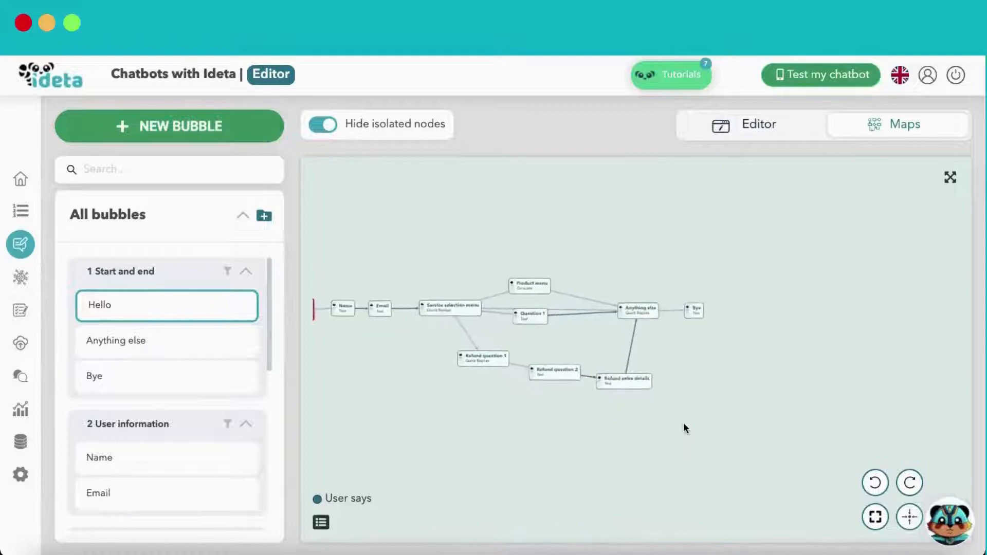
left_click_drag(498, 449, 607, 459)
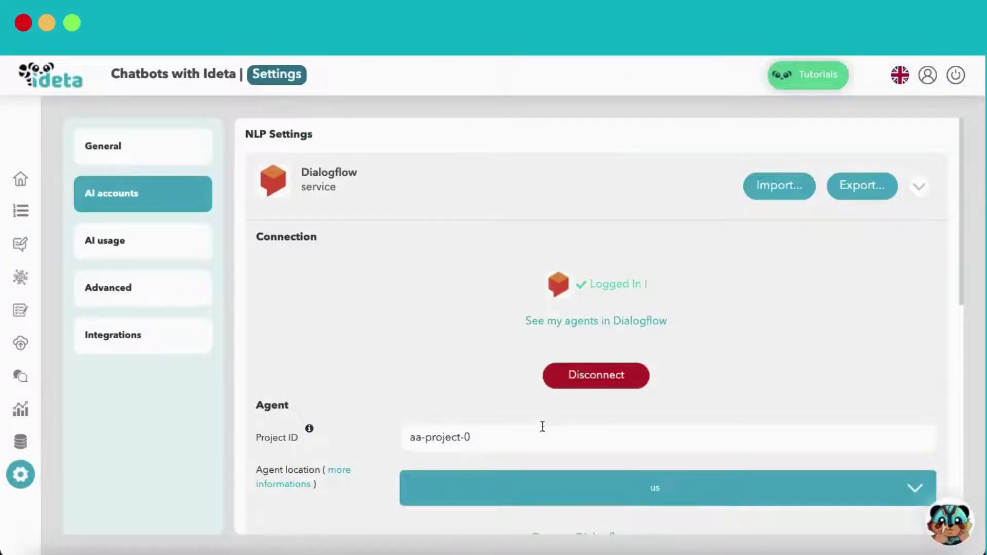
Create a new AI intent named Buying fruits
scroll(436, 430, "down", 3)
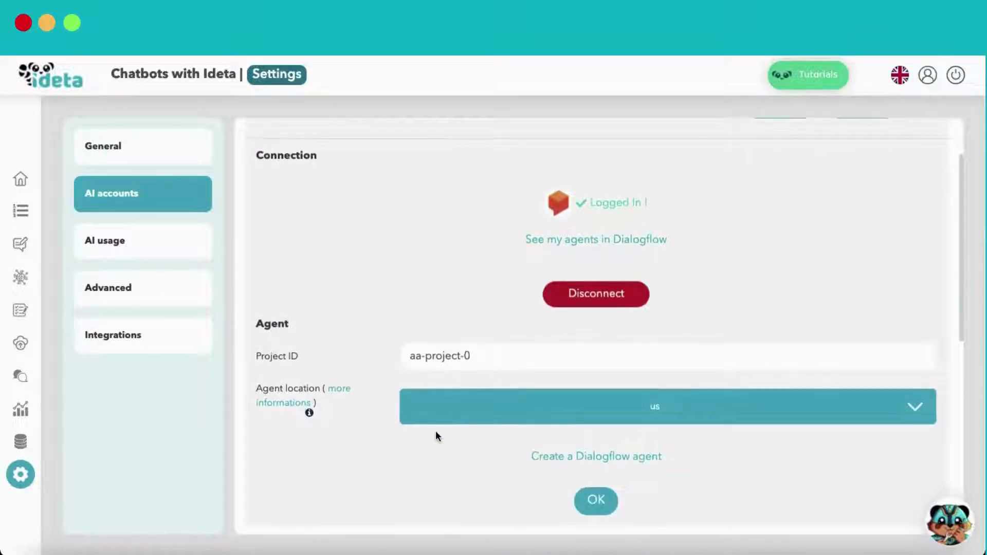
left_click(20, 277)
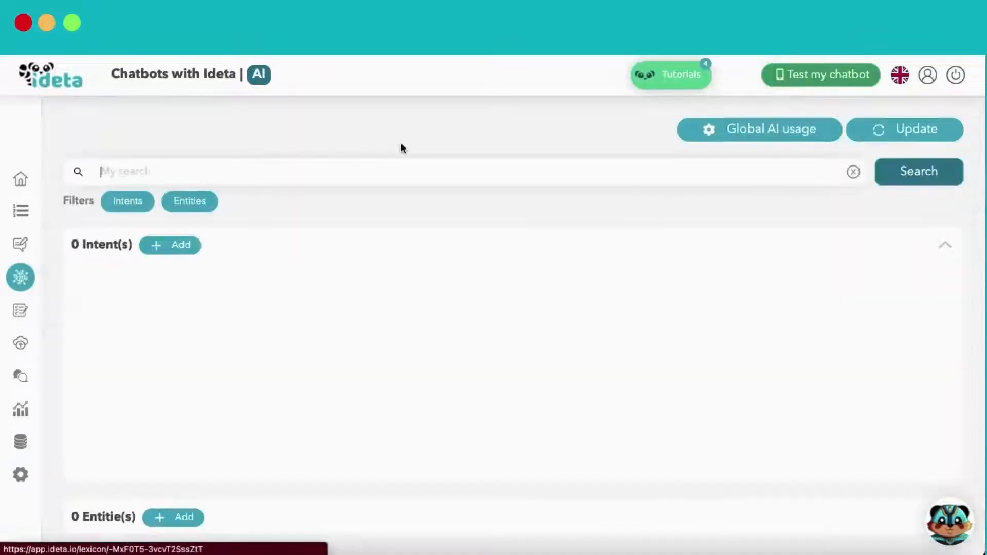
left_click(185, 246)
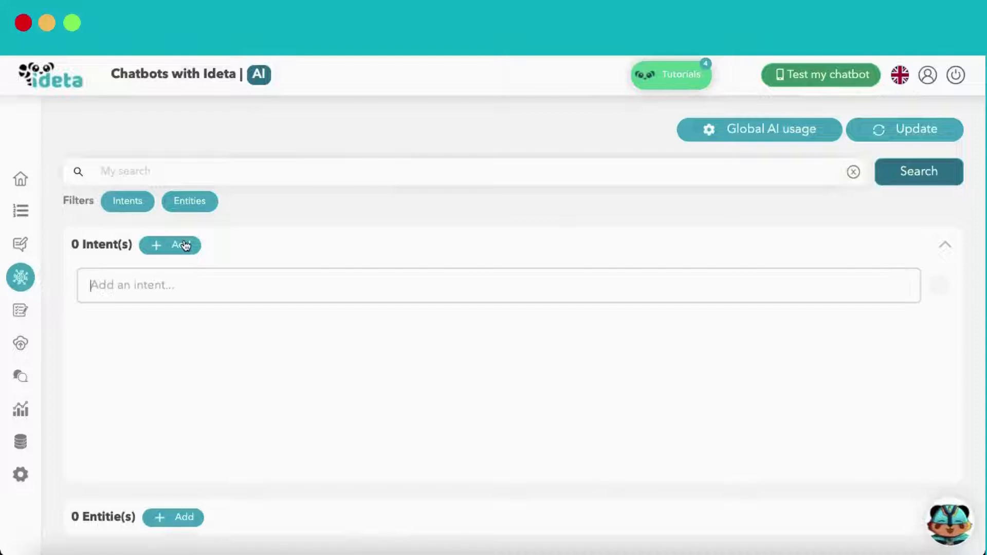
left_click(191, 278)
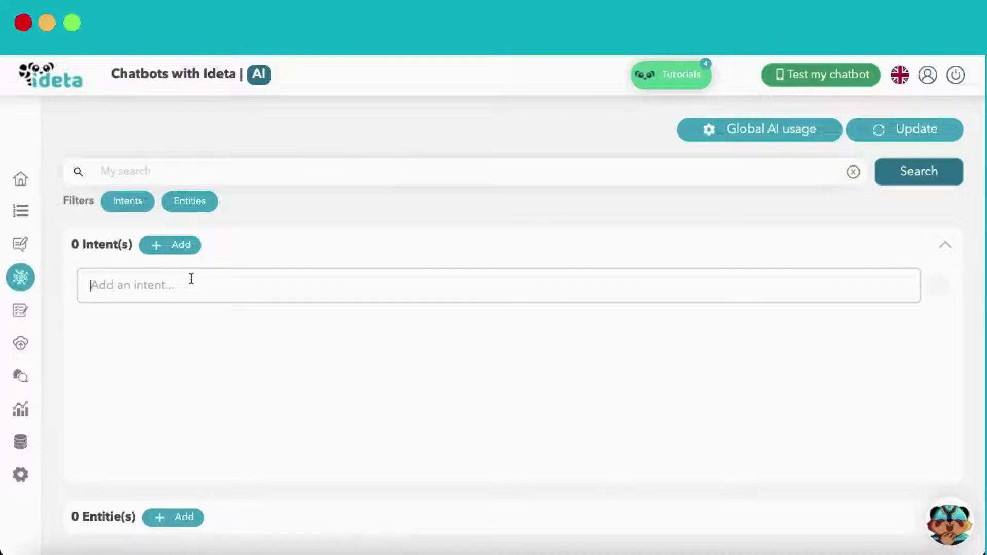
type("Buying fruits")
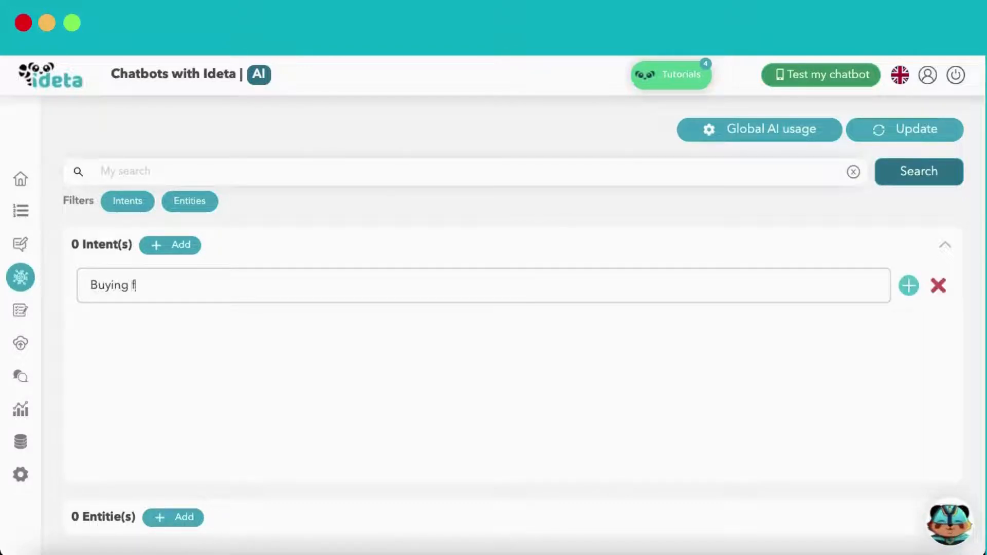
left_click(907, 288)
Add examples 'I want to buy an apple', 'I want to buy apples' and 'buy bananas'
left_click(336, 280)
left_click(312, 315)
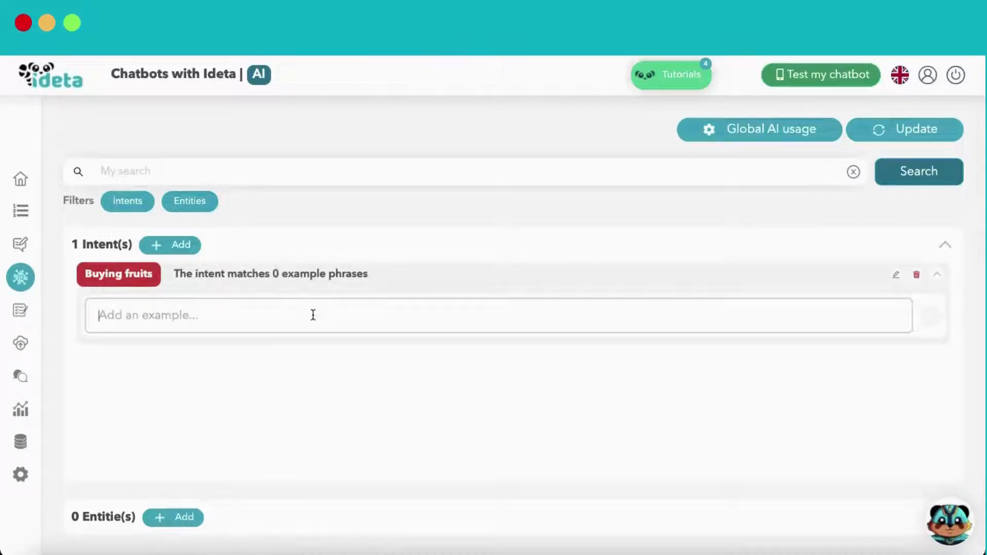
type("I want to buy an apple")
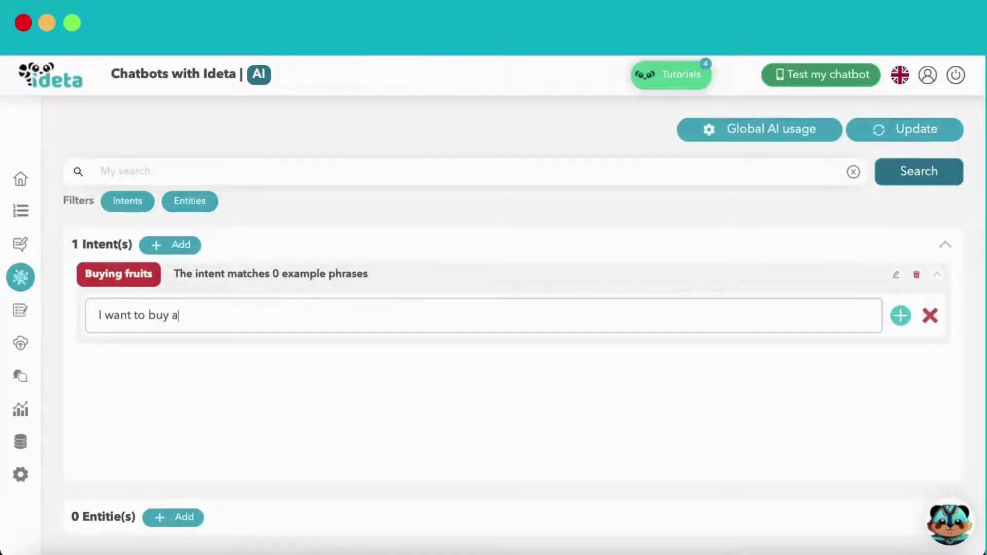
left_click(900, 316)
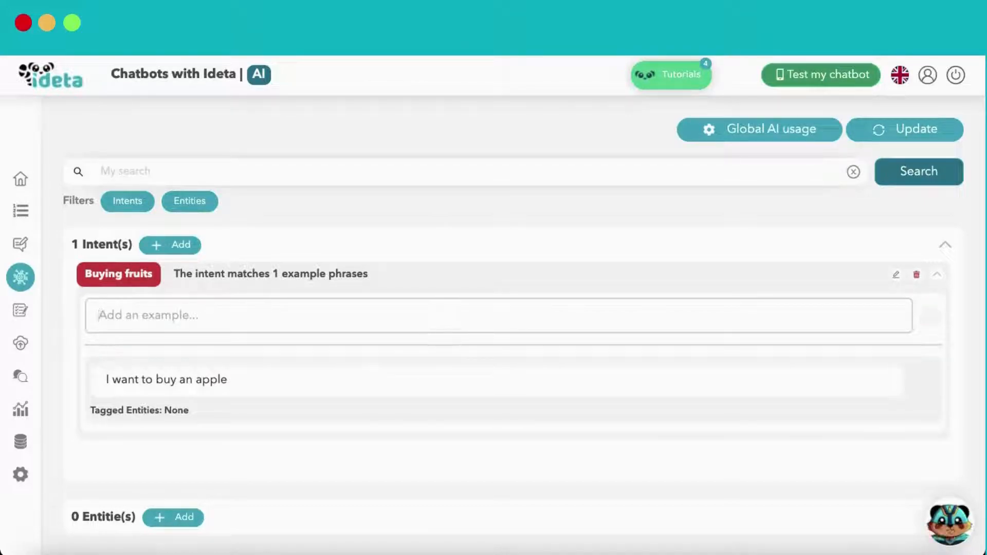
type("I want to buy apples")
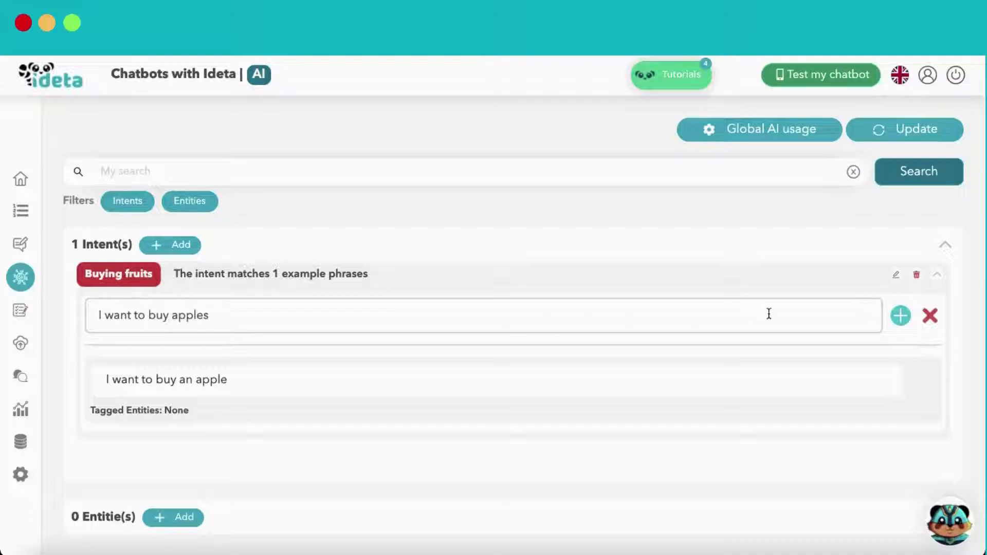
left_click(900, 313)
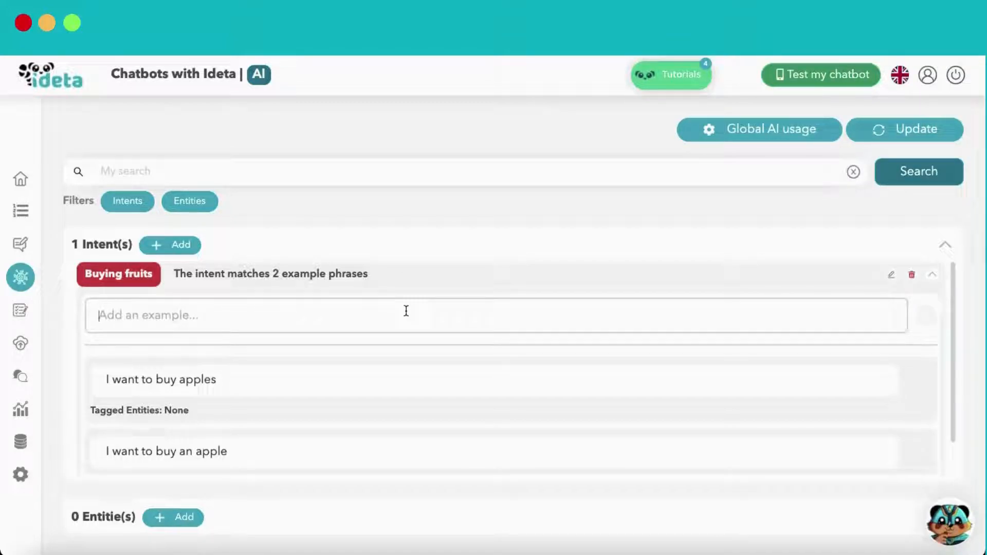
type("buy bananas")
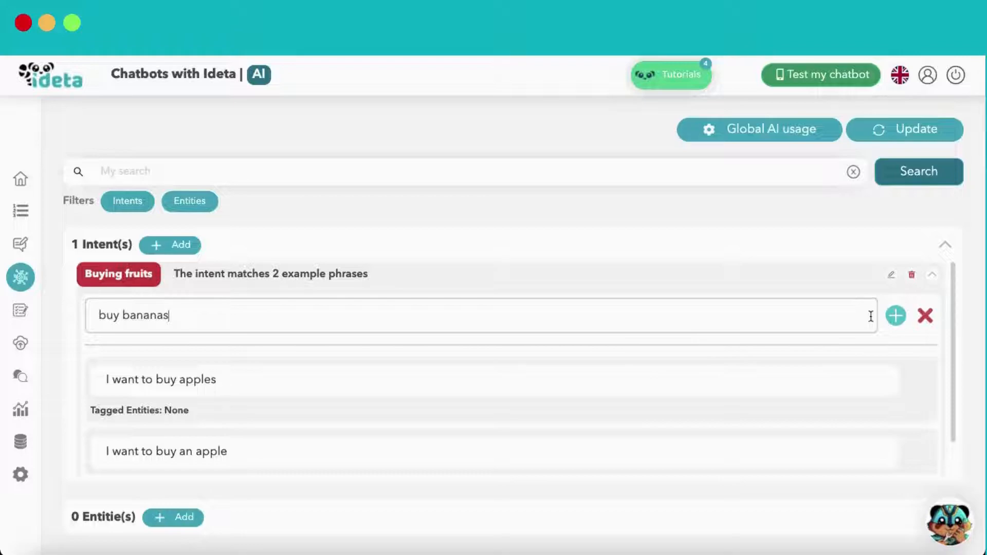
left_click(895, 315)
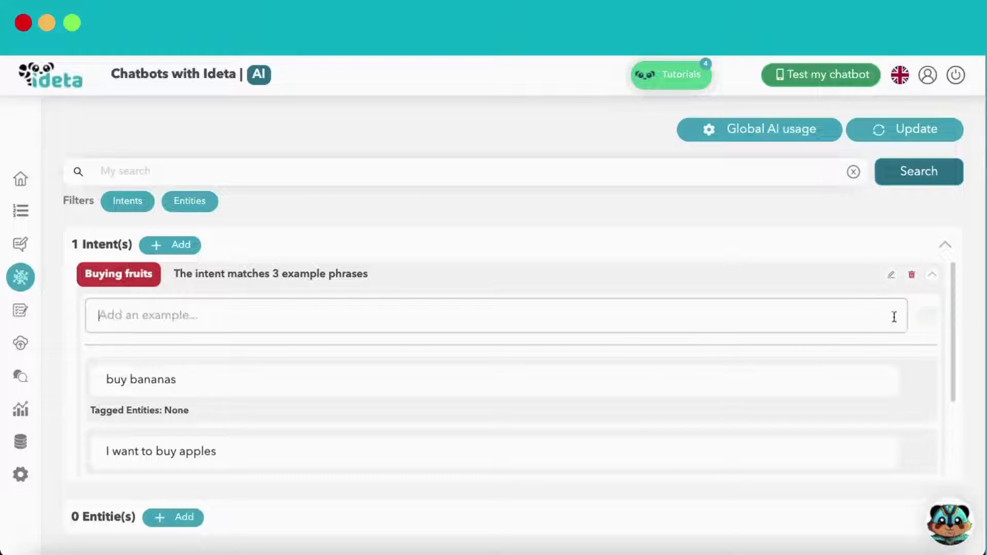
scroll(512, 433, "down", 3)
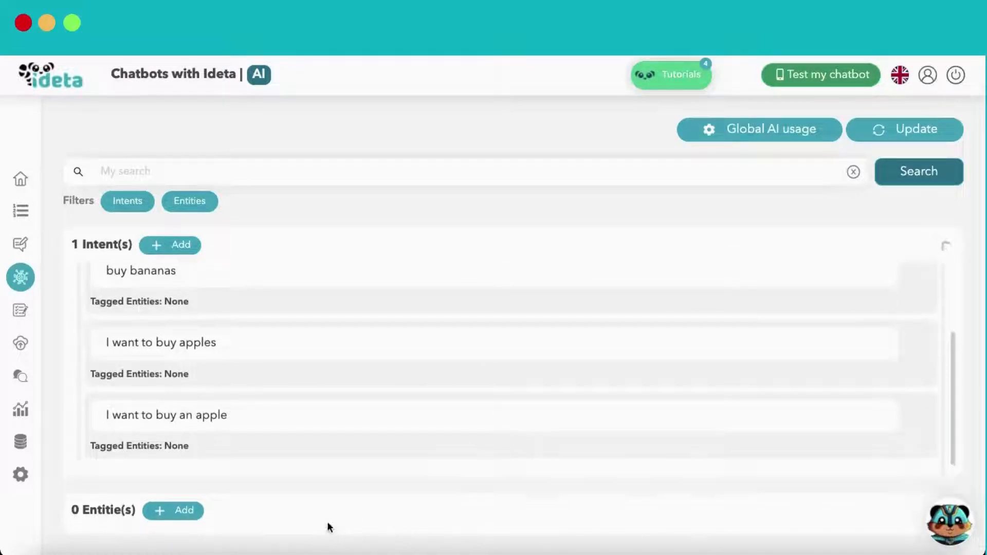
left_click(327, 520)
Create a Fruits entity and add an Apple value with its synonyms
left_click(189, 296)
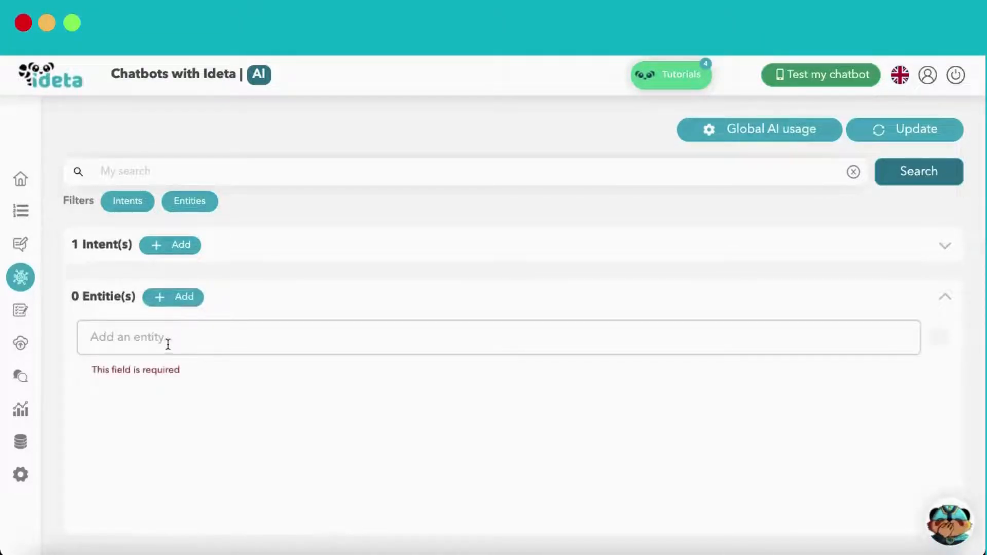
type("Fruits")
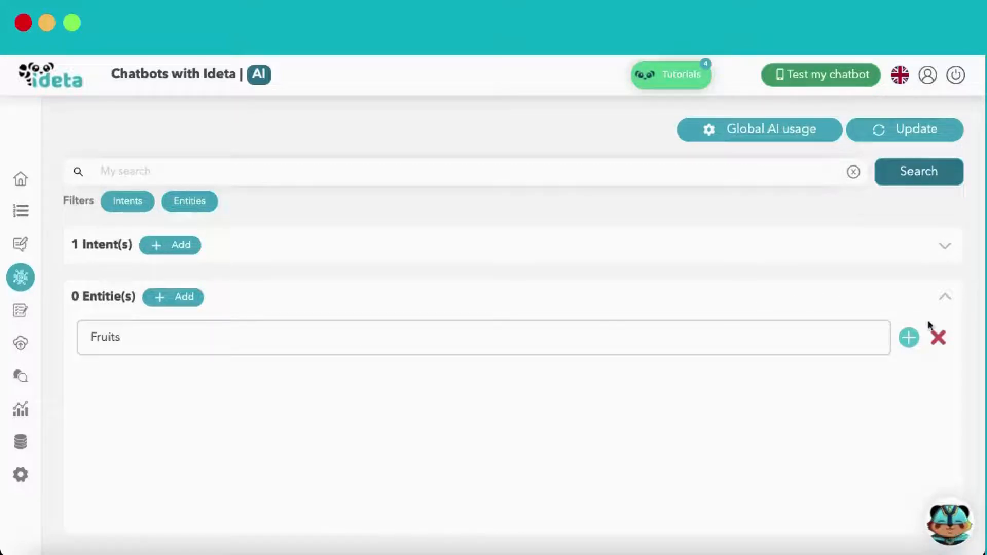
left_click(909, 338)
left_click(305, 335)
left_click(241, 389)
type("Apple")
left_click(360, 394)
type("apples")
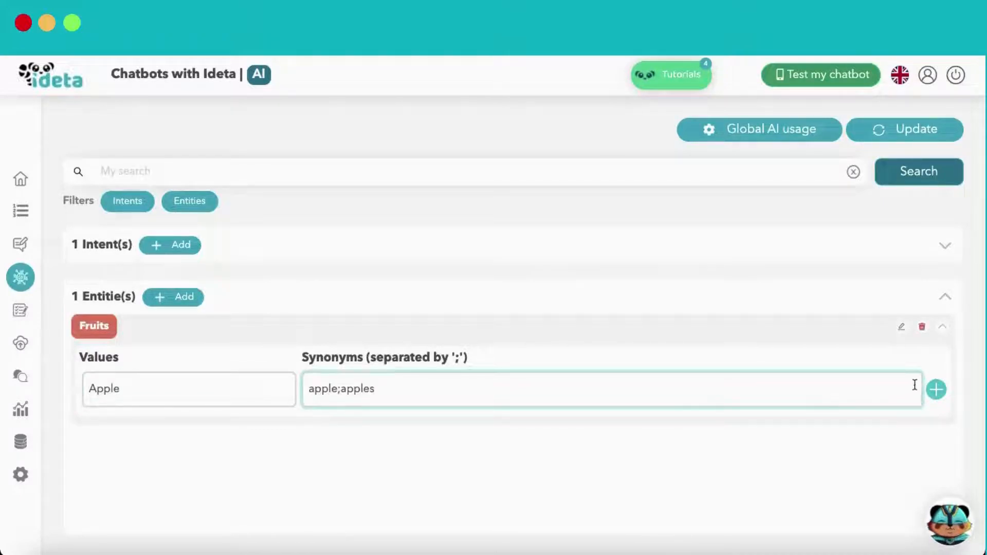
left_click(936, 389)
Add a Banana value with synonyms banana;bananas to the Fruits entity
left_click(219, 387)
type("Banana")
left_click(392, 385)
type("banana")
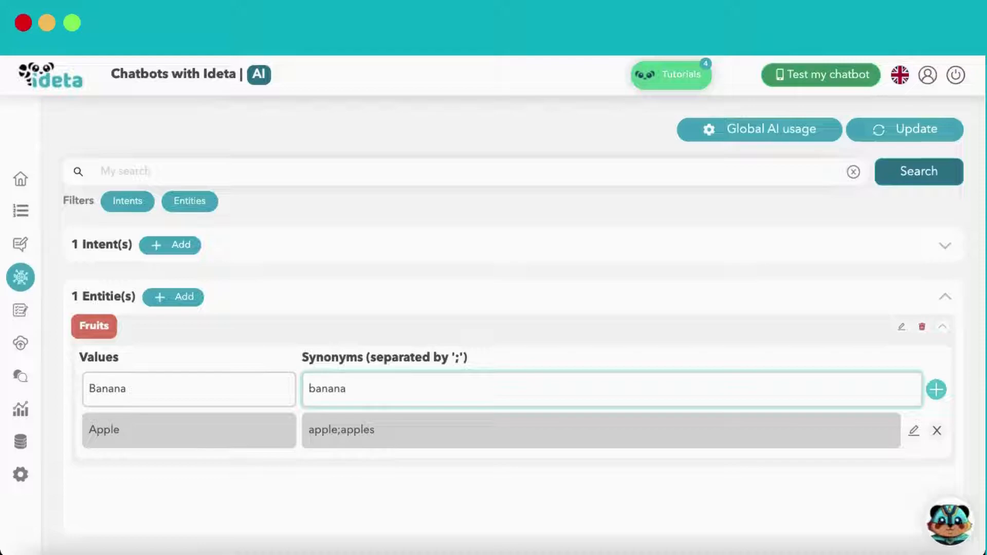
type(";bananas")
left_click(948, 386)
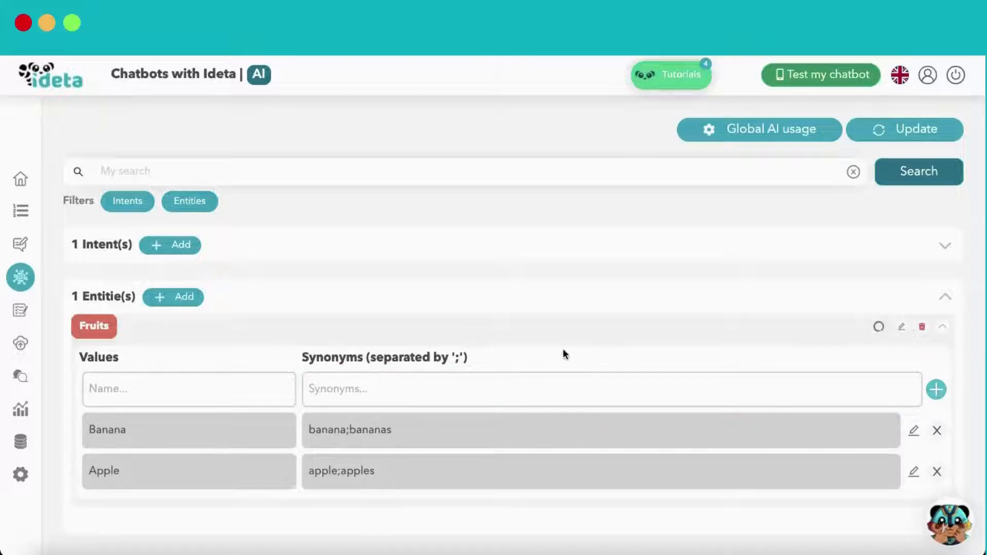
Tag 'apple' and 'apples' as Fruits in the two apple buying examples
left_click(538, 246)
scroll(372, 361, "up", 1)
scroll(372, 361, "down", 1)
left_click(228, 422)
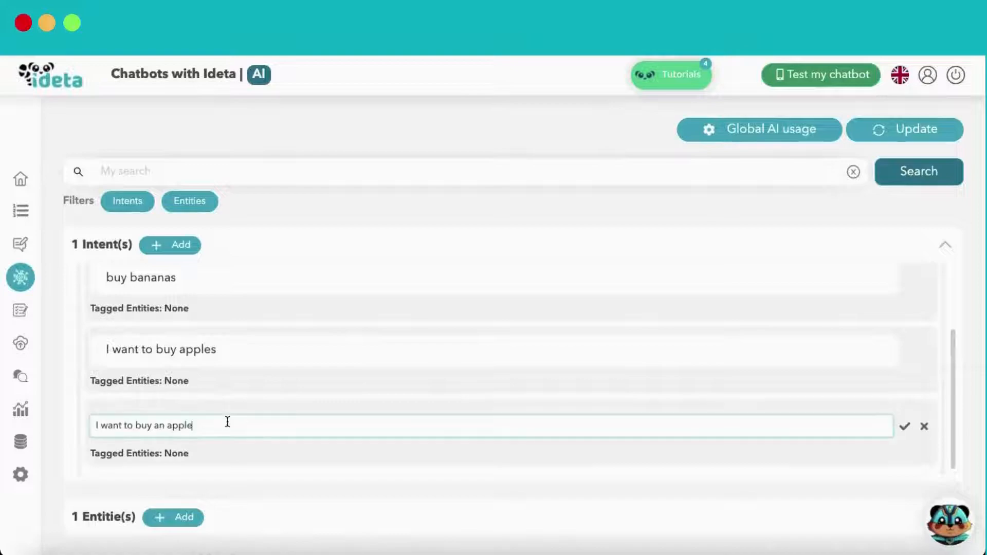
left_click_drag(205, 426, 167, 426)
left_click(241, 455)
left_click(245, 474)
left_click(185, 326)
double_click(161, 329)
left_click(221, 361)
left_click(216, 383)
Tag 'bananas' as Fruits in 'buy bananas' and update Dialogflow
left_click(159, 282)
double_click(88, 286)
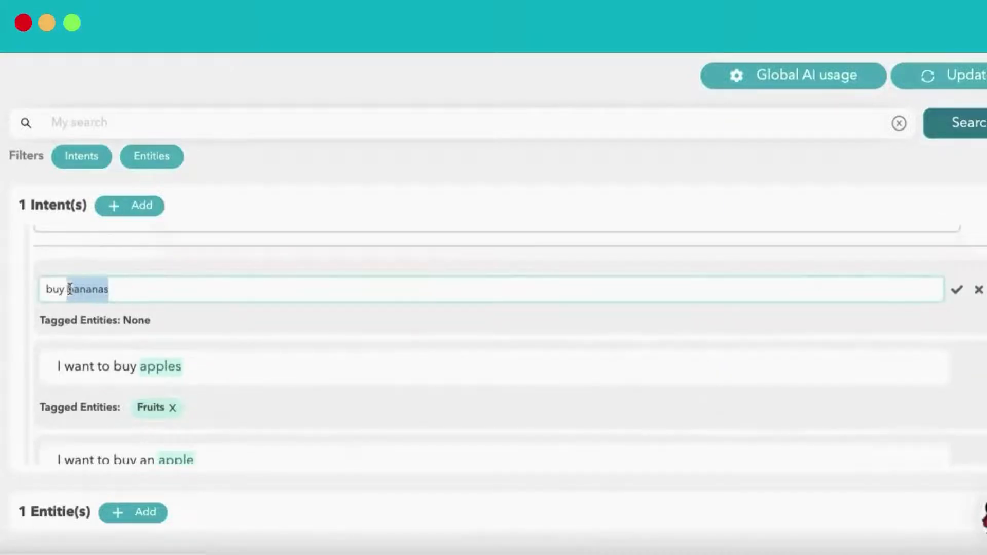
left_click(211, 319)
left_click(255, 375)
scroll(396, 377, "down", 1)
scroll(395, 377, "up", 1)
left_click(922, 135)
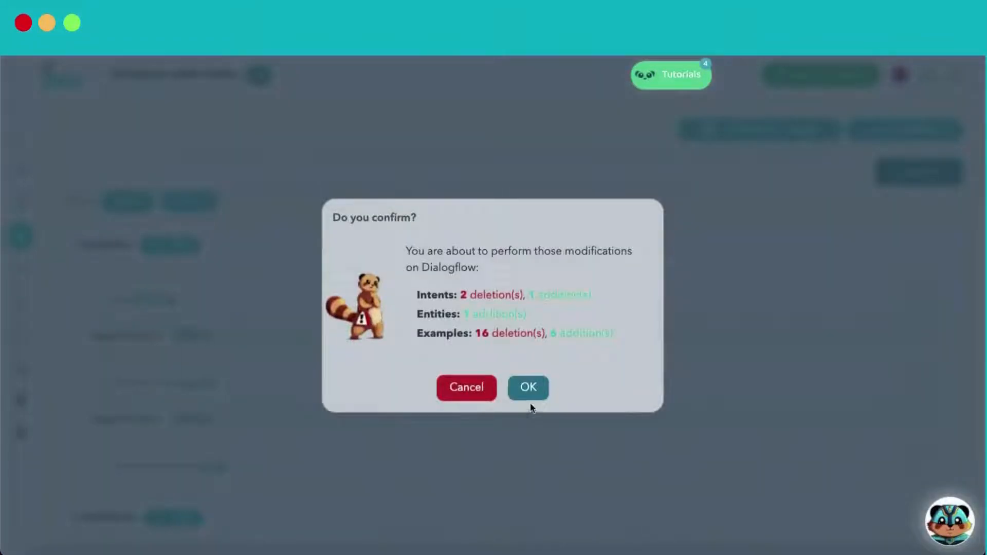
Confirm the Dialogflow update and save black as the livechat primary colour
left_click(531, 390)
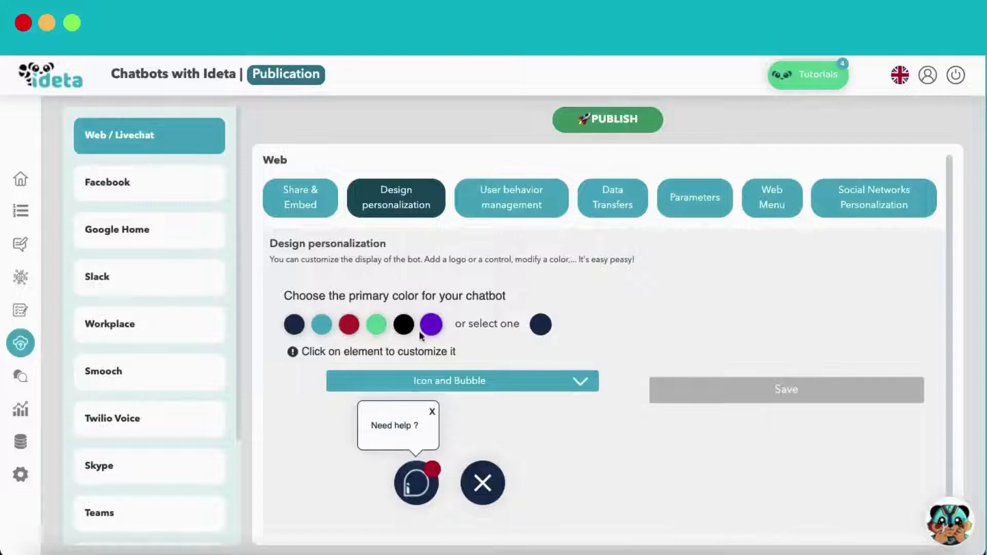
left_click(403, 325)
left_click(589, 336)
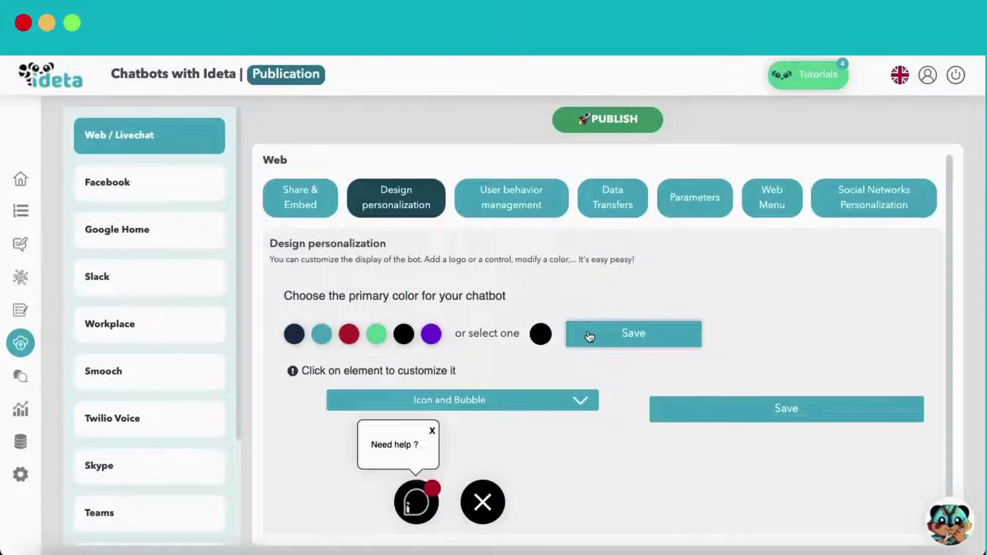
Change the primary colour to a custom bright green (#16e330) and save it
left_click(540, 324)
left_click_drag(650, 468, 613, 468)
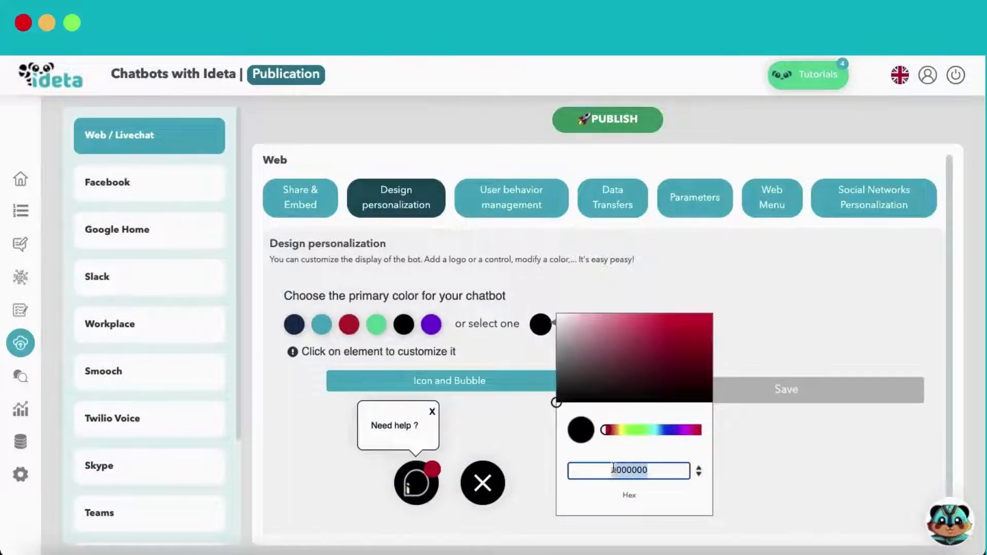
left_click(641, 431)
left_click(699, 324)
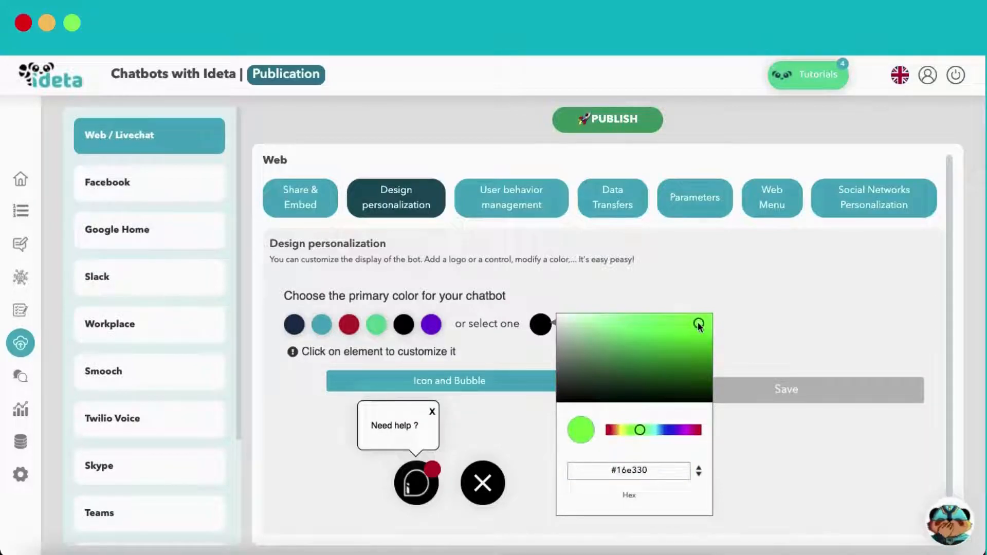
left_click(778, 293)
left_click(621, 345)
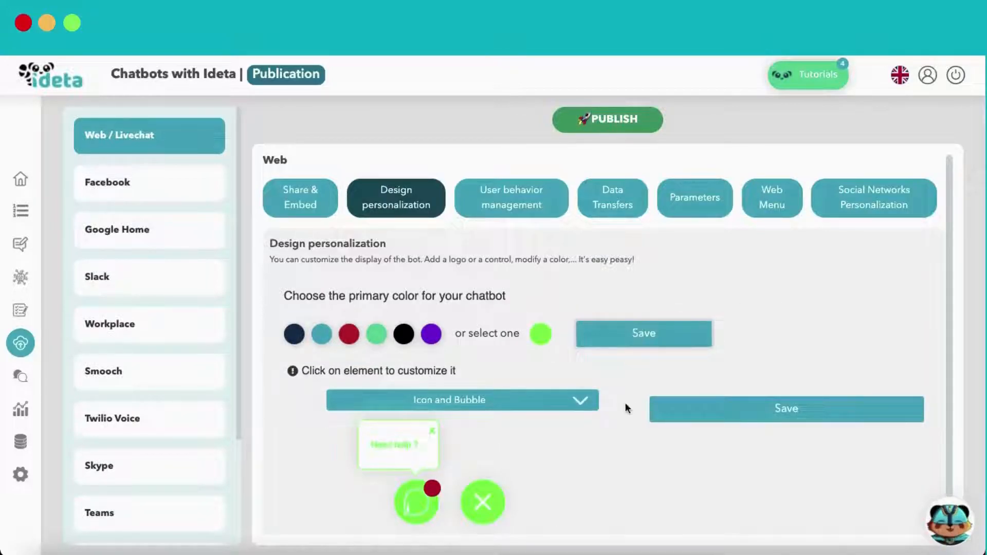
left_click(581, 372)
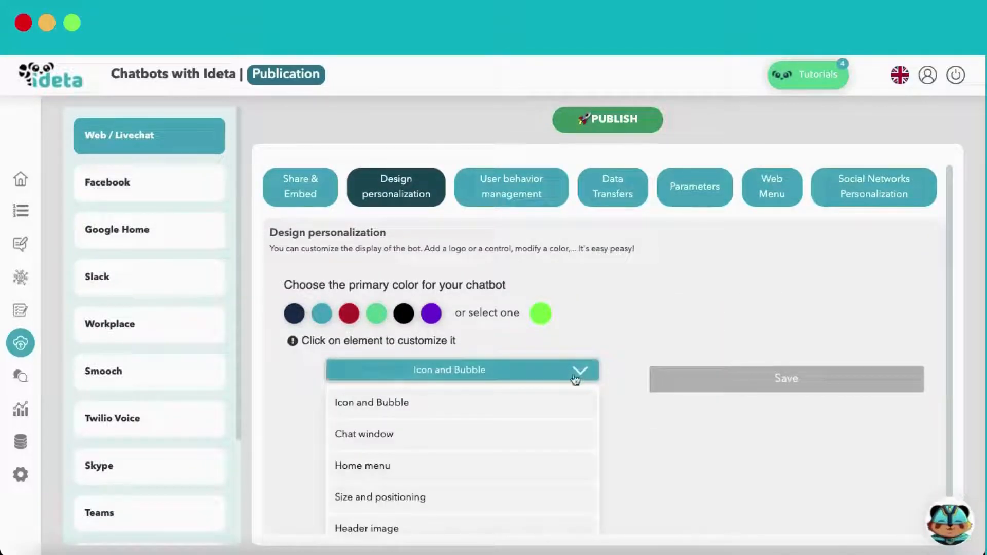
Customise the chat window and enable a custom logo
left_click(549, 432)
scroll(611, 396, "down", 2)
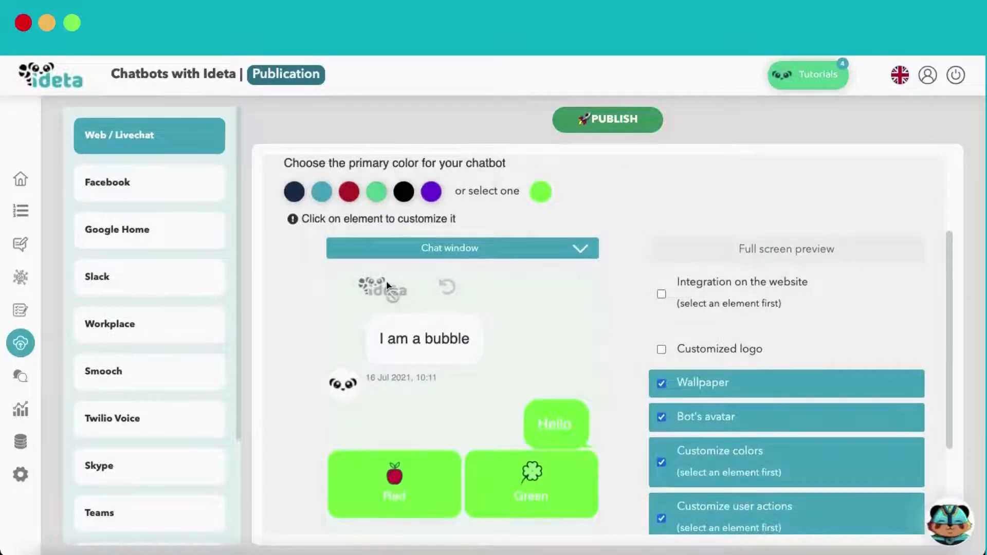
left_click(719, 349)
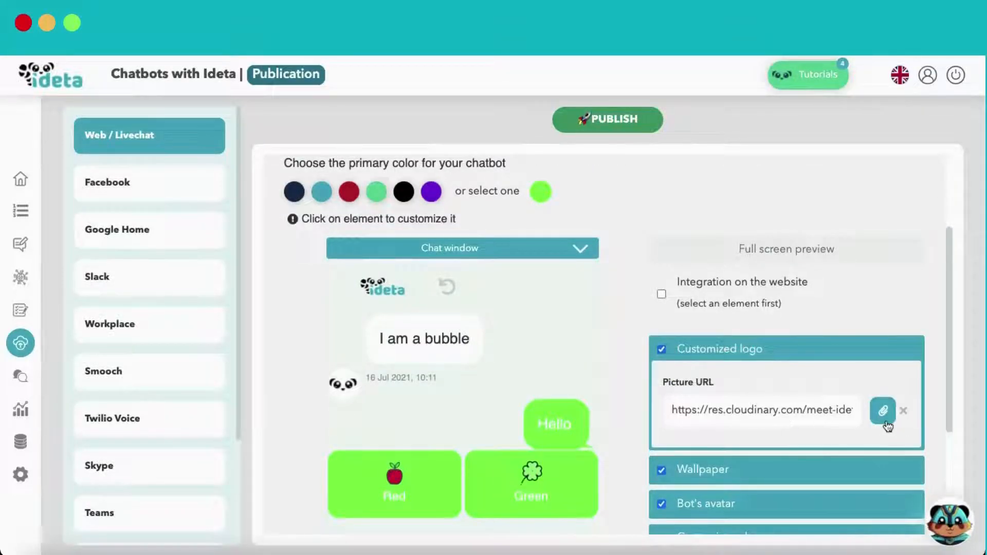
Make the bot message text blue and the bot bubble background purple
left_click(432, 338)
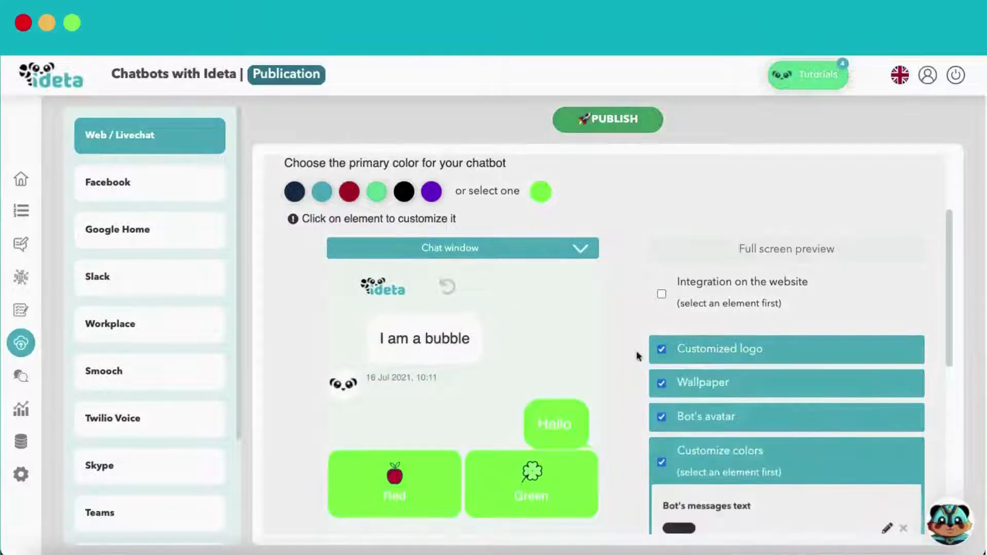
scroll(630, 346, "down", 2)
left_click(678, 451)
left_click(809, 257)
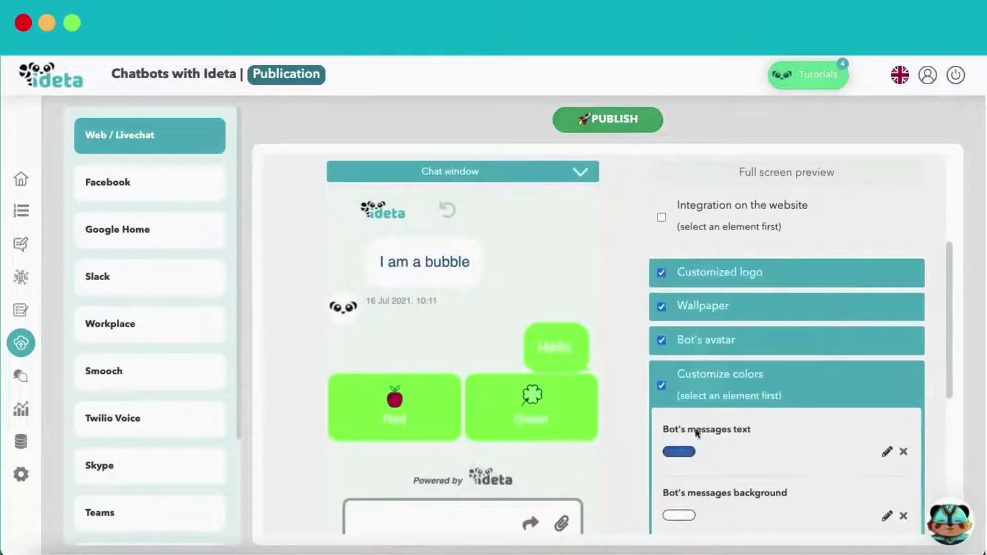
left_click(687, 516)
left_click(796, 418)
left_click(804, 323)
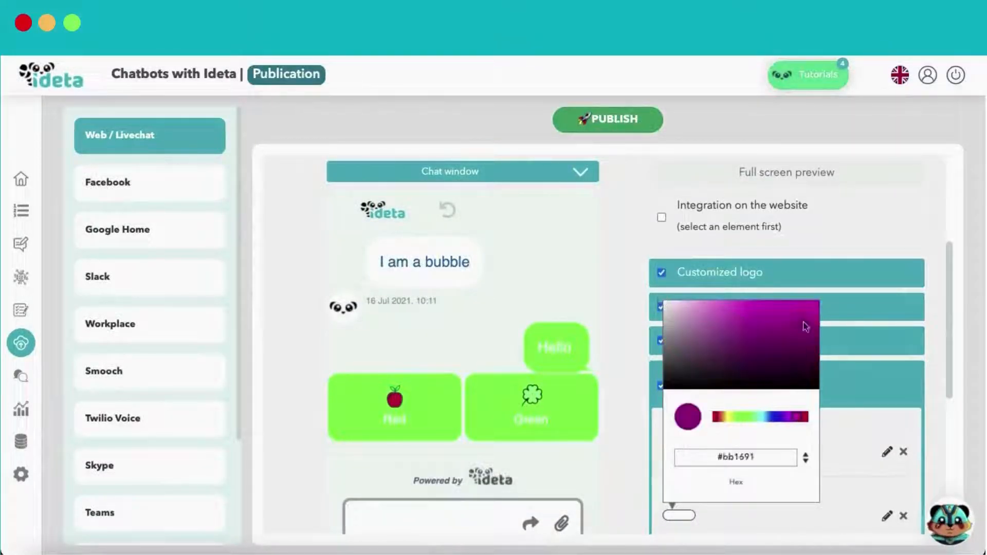
left_click(645, 292)
Set a black wallpaper, block attachments, use the paper-plane send icon, and save
scroll(616, 288, "down", 1)
left_click(567, 267)
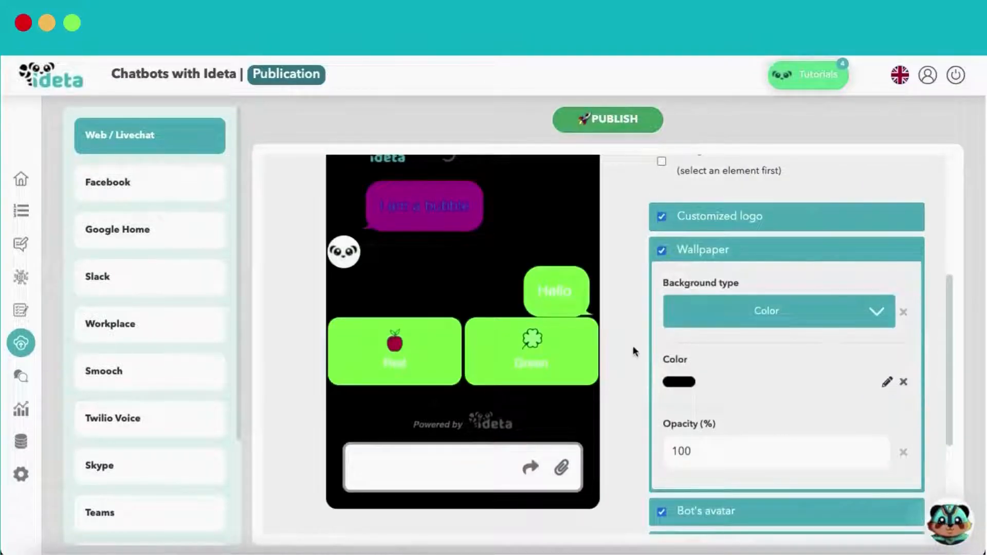
scroll(635, 351, "down", 1)
left_click(478, 442)
scroll(637, 383, "down", 1)
left_click(667, 437)
scroll(655, 393, "down", 2)
left_click(736, 432)
left_click(679, 469)
scroll(670, 387, "down", 2)
left_click(705, 479)
Turn on the home menu and save the setting
scroll(612, 319, "up", 8)
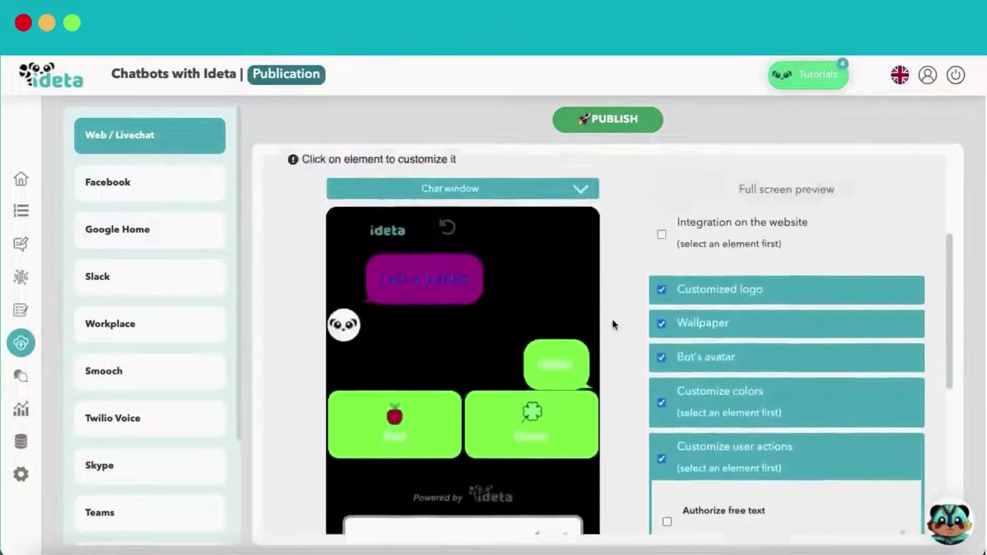
left_click(538, 248)
left_click(524, 346)
left_click(660, 296)
left_click(678, 373)
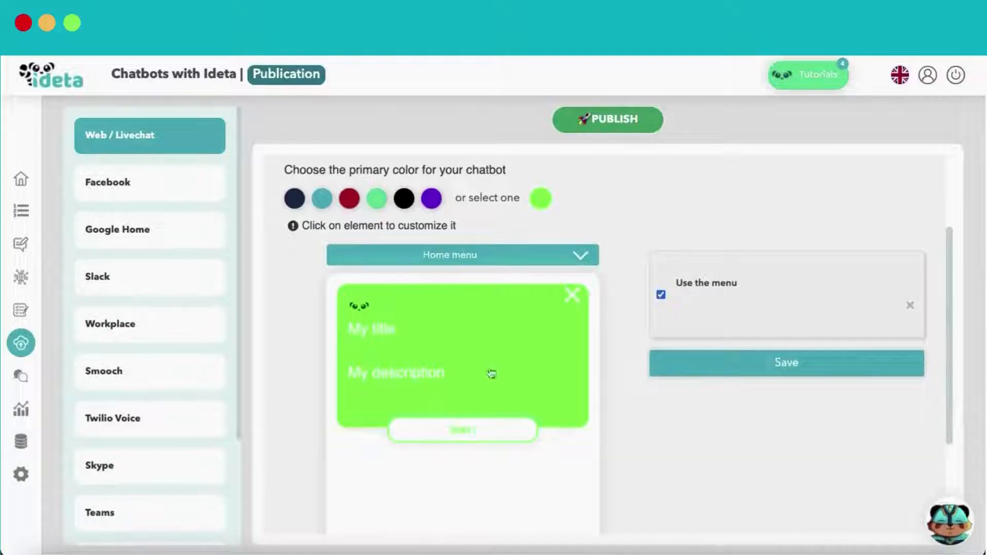
left_click(466, 260)
left_click(439, 389)
Toggle the header image on and back off, then switch to User behavior management
scroll(618, 356, "down", 5)
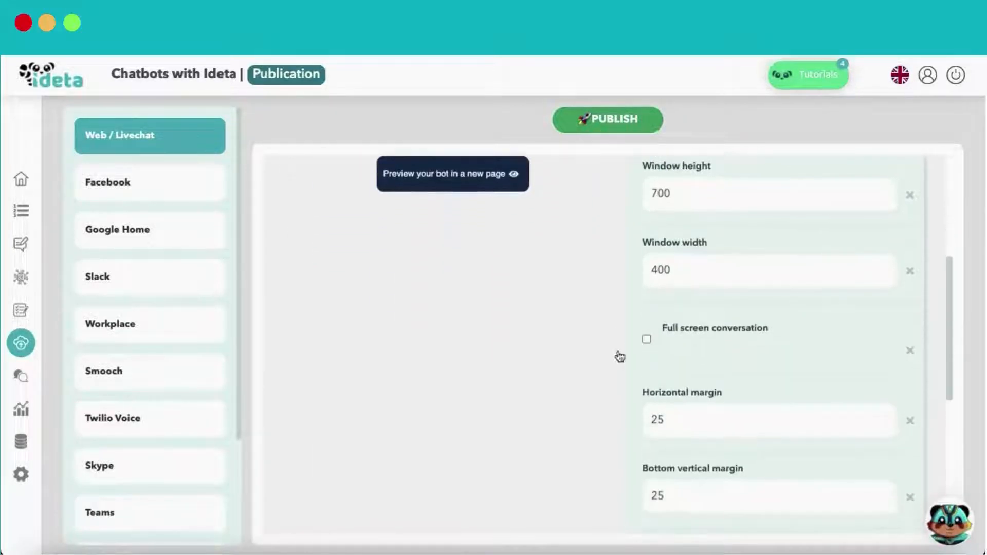
scroll(618, 354, "up", 2)
scroll(618, 354, "up", 3)
left_click(569, 311)
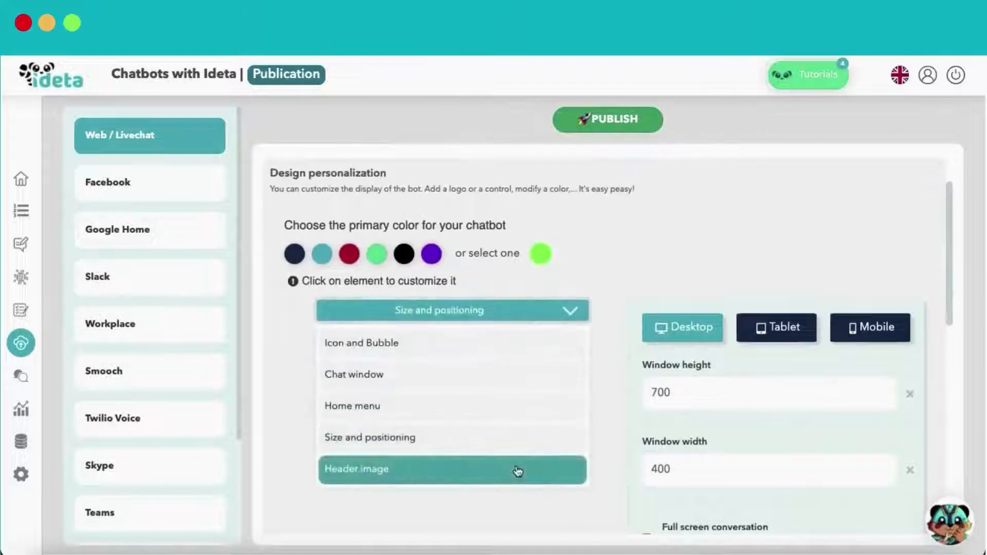
left_click(516, 469)
scroll(648, 365, "down", 1)
left_click(667, 335)
left_click(667, 335)
scroll(607, 311, "up", 3)
left_click(533, 215)
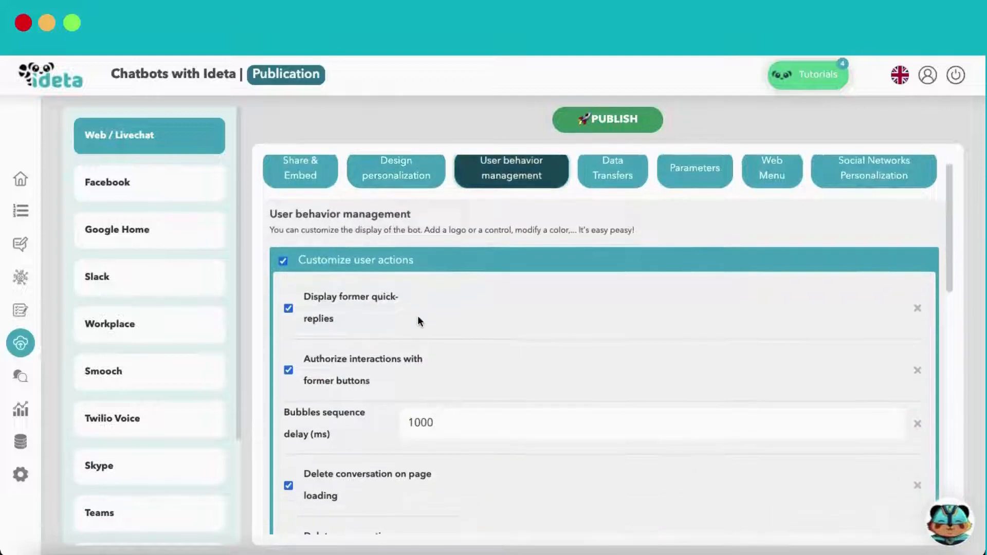
Disable former quick-replies and former-button interactions, and set the bubble delay to 500 ms
scroll(331, 286, "down", 2)
left_click(288, 274)
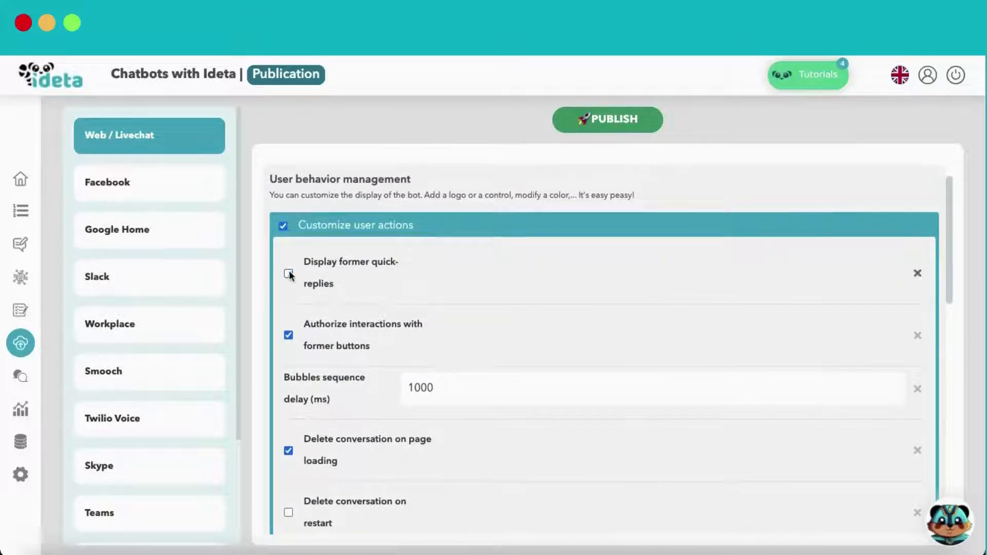
left_click(289, 336)
scroll(334, 339, "down", 2)
left_click(436, 297)
left_click_drag(436, 297, 406, 296)
type("500")
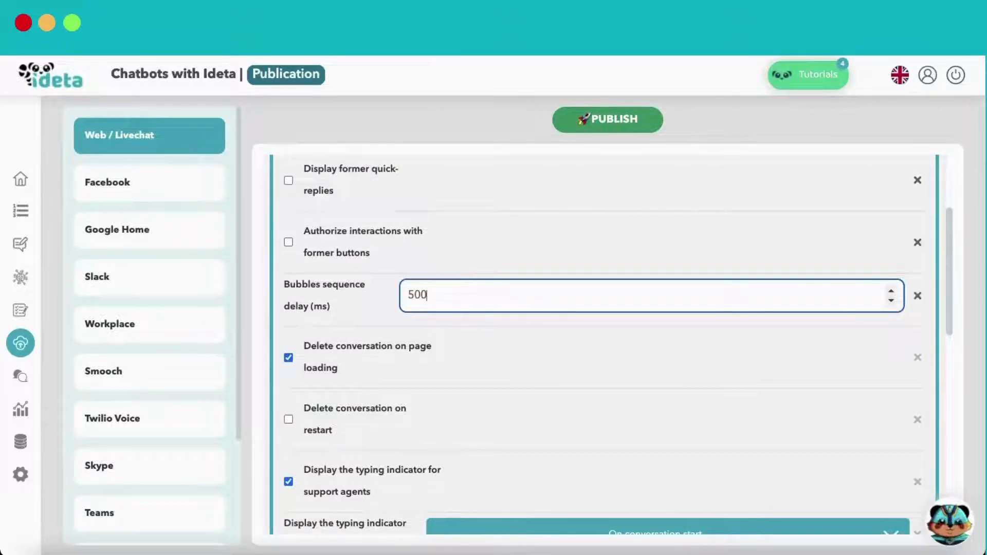
left_click(535, 352)
Delete conversations on restart, set typing indicator to None, and enable vocal options with speech to text
scroll(476, 354, "down", 1)
left_click(315, 360)
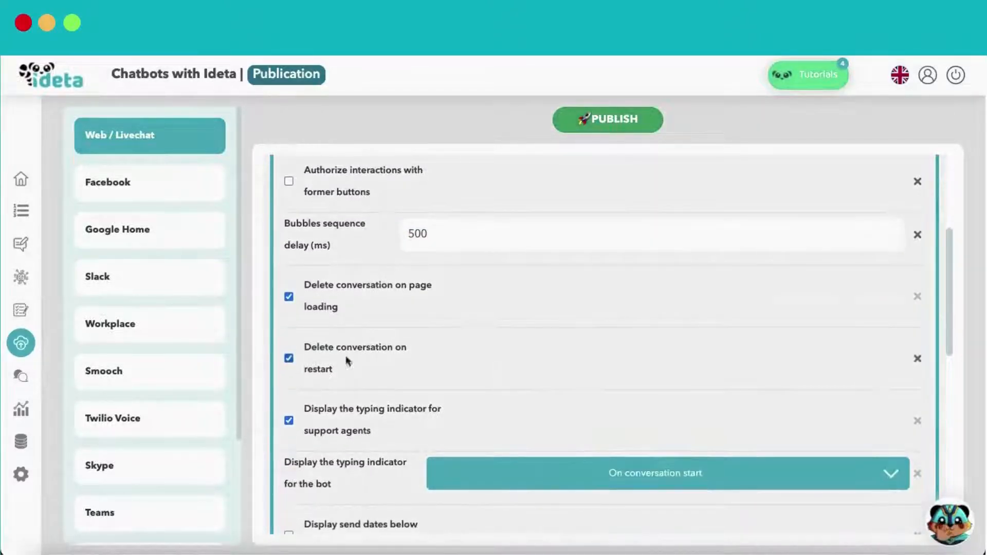
scroll(481, 353, "down", 2)
scroll(445, 346, "down", 2)
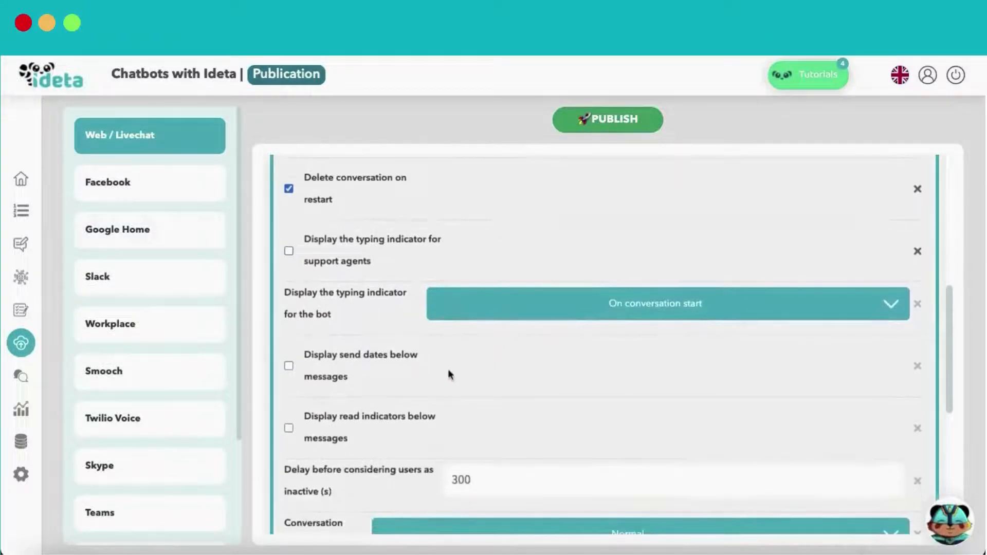
scroll(452, 373, "down", 1)
left_click(548, 263)
left_click(541, 316)
scroll(514, 350, "down", 5)
left_click(343, 459)
scroll(463, 411, "down", 3)
scroll(480, 396, "down", 1)
left_click(289, 328)
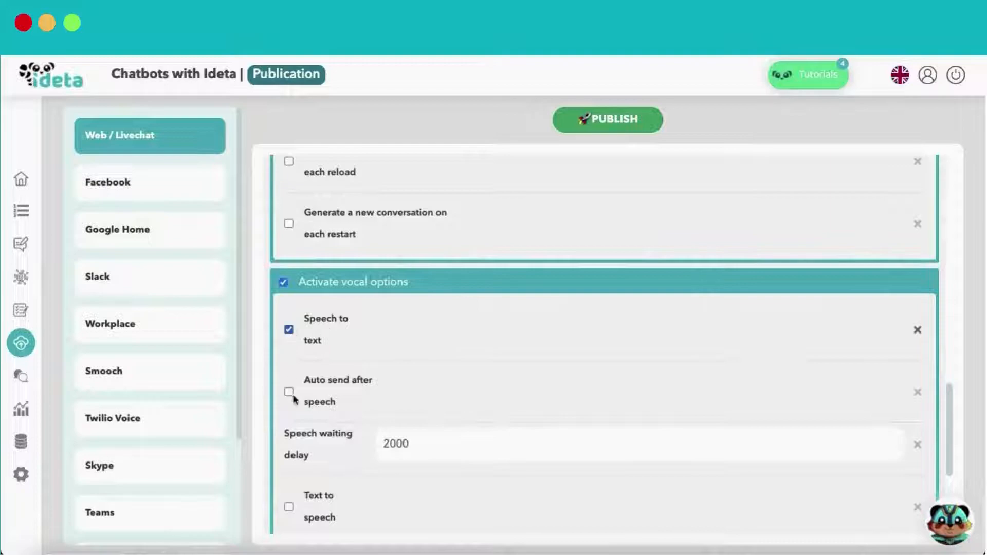
scroll(496, 388, "down", 3)
scroll(480, 329, "down", 3)
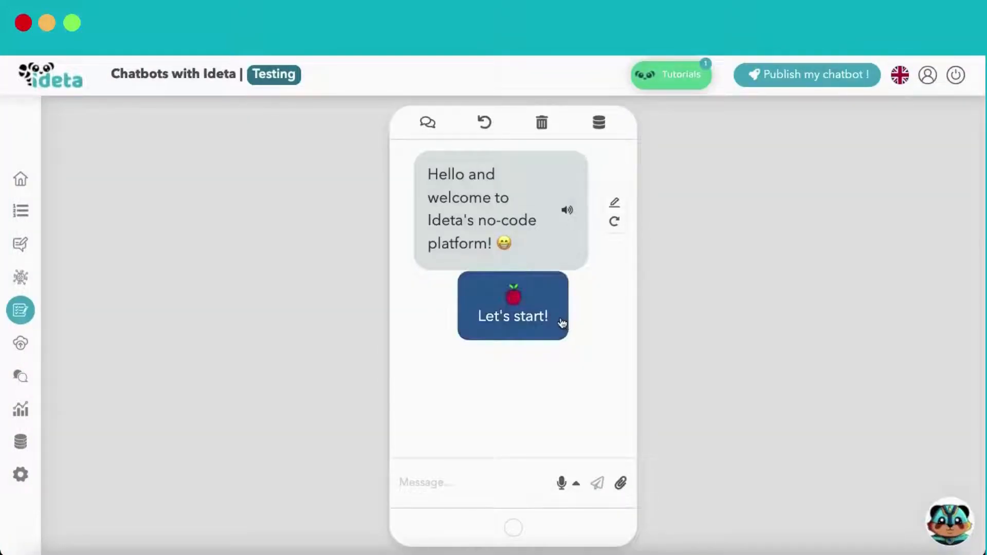
Start the test chat with Let's start! and answer with a name and an email address
left_click(562, 323)
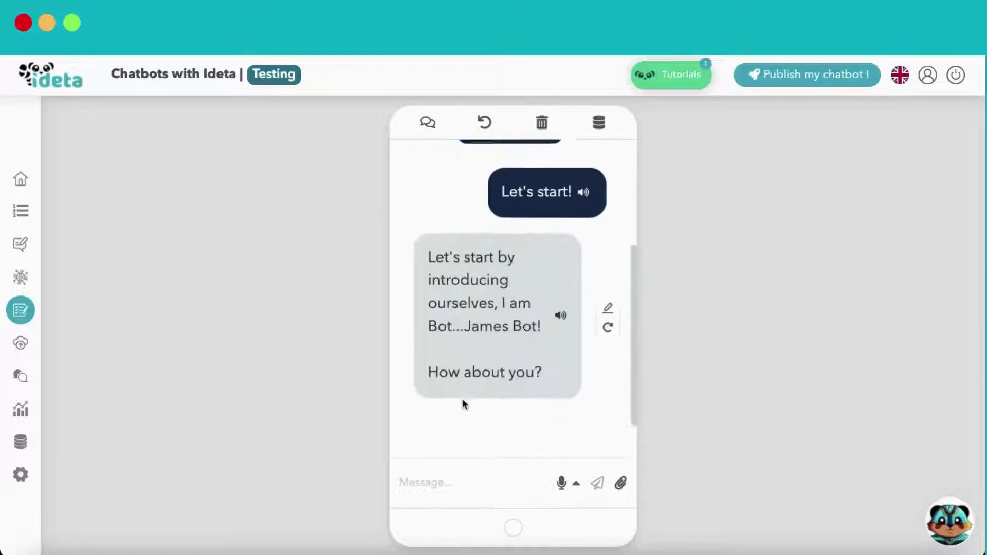
left_click(456, 477)
type("Jason")
key("Return")
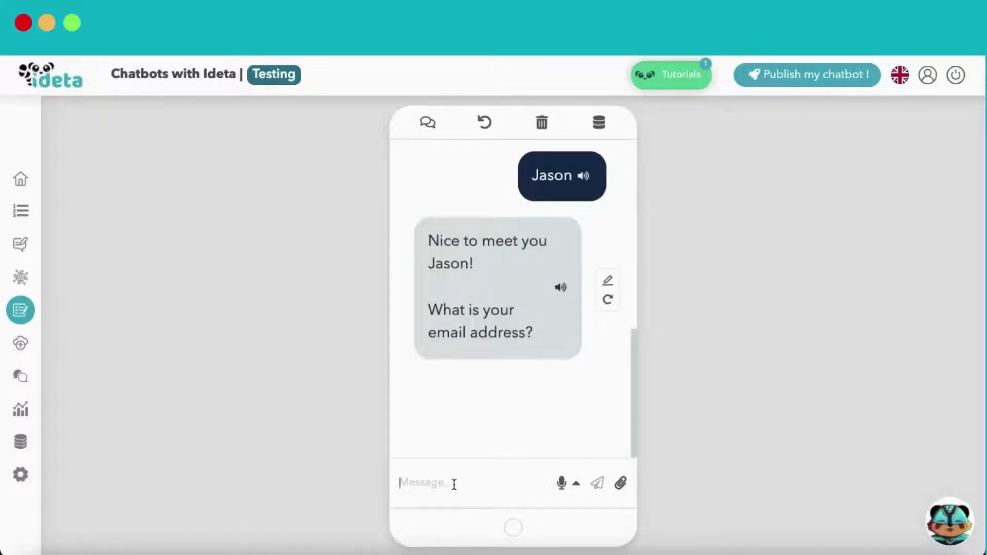
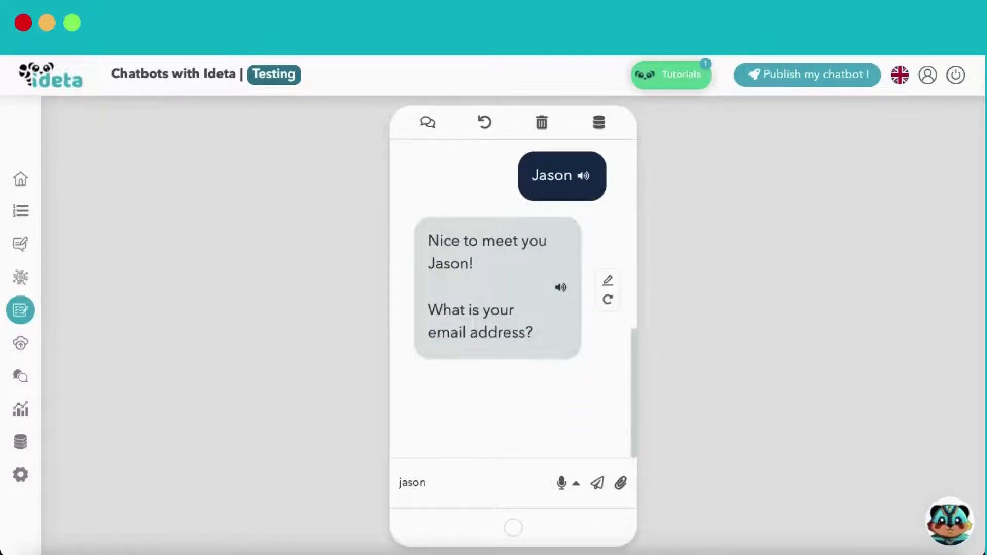
key("Return")
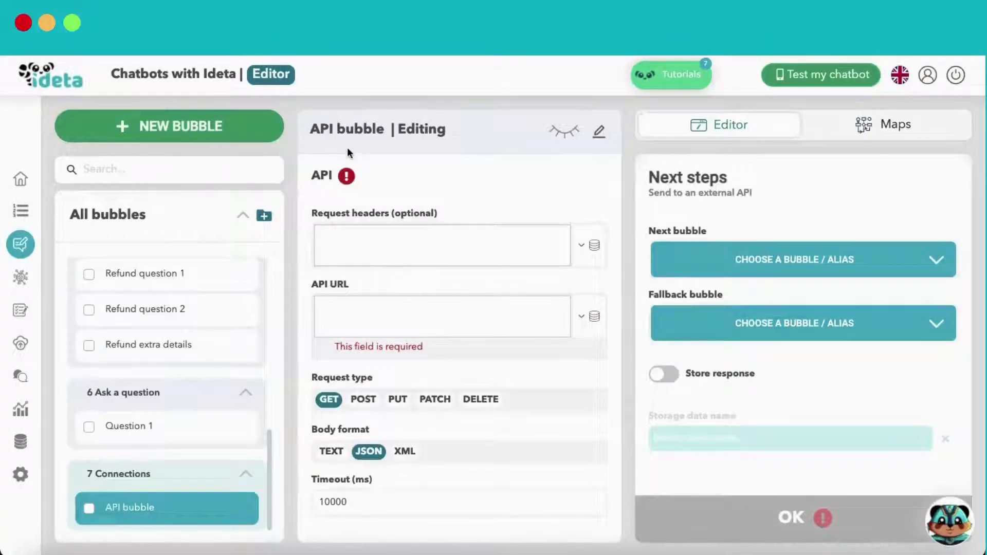
Try the POST, PUT, PATCH and DELETE request types, then return to GET
left_click(360, 238)
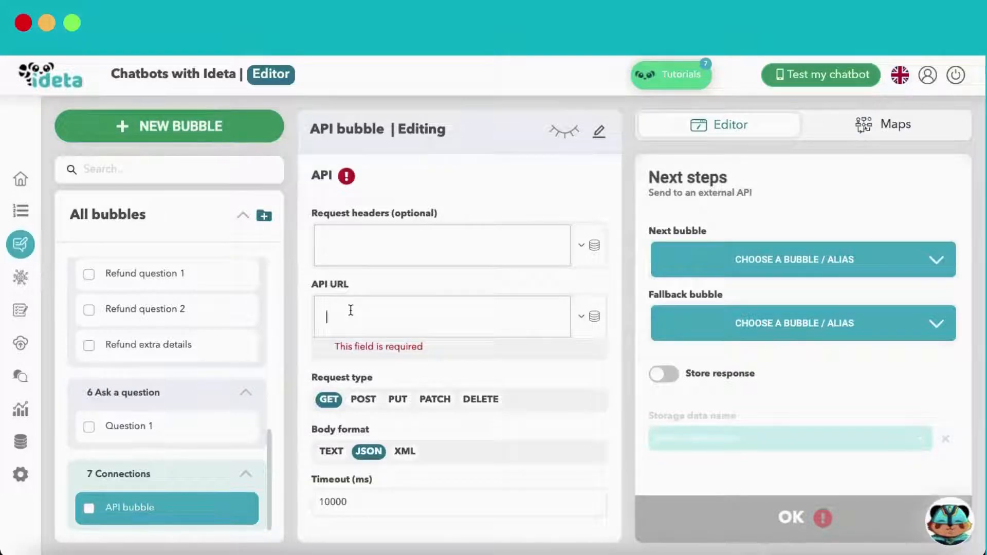
left_click(363, 400)
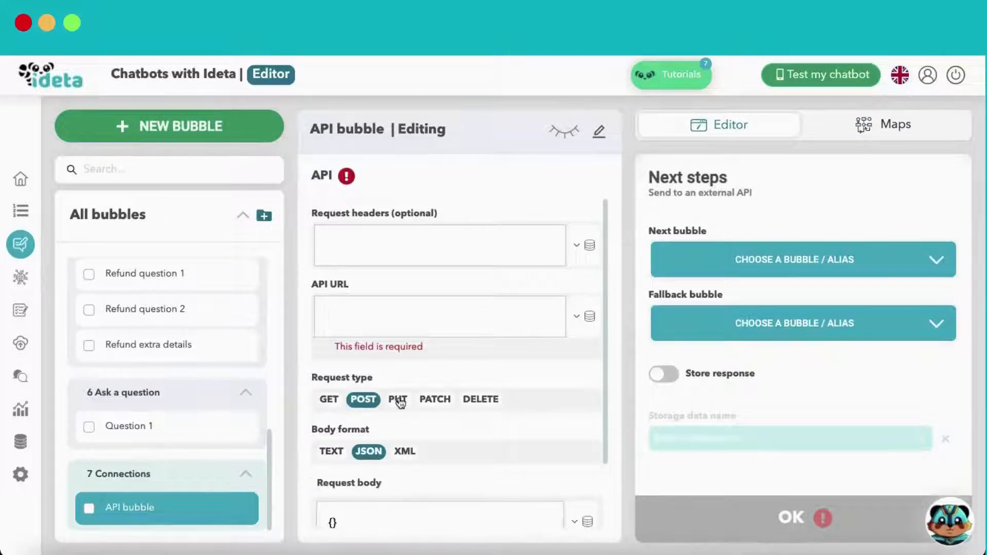
scroll(406, 408, "down", 2)
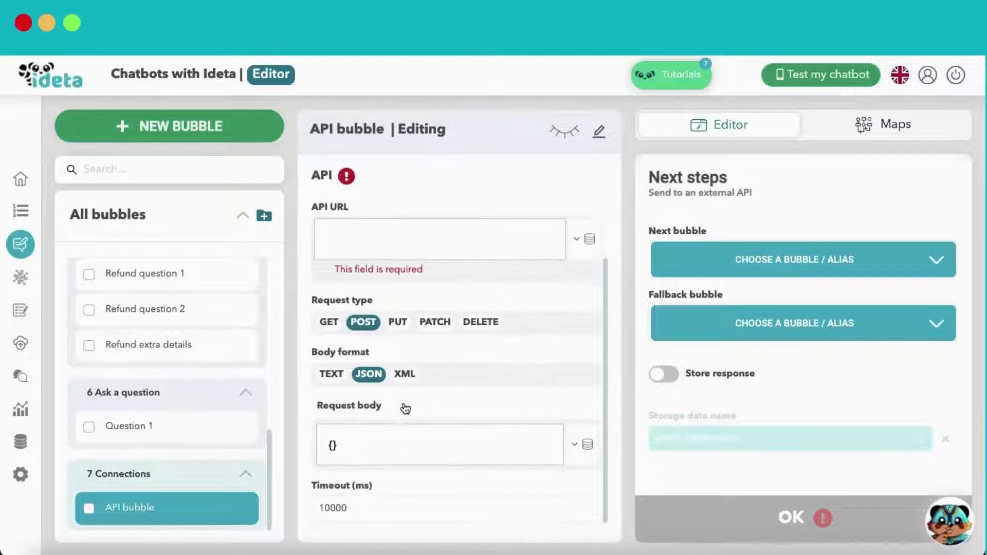
left_click(399, 318)
left_click(435, 318)
left_click(481, 317)
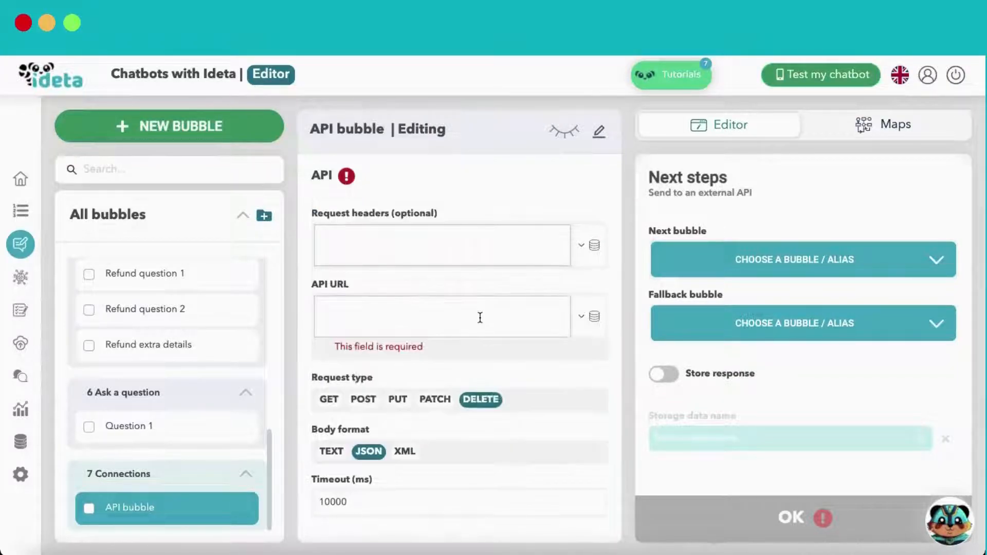
left_click(329, 400)
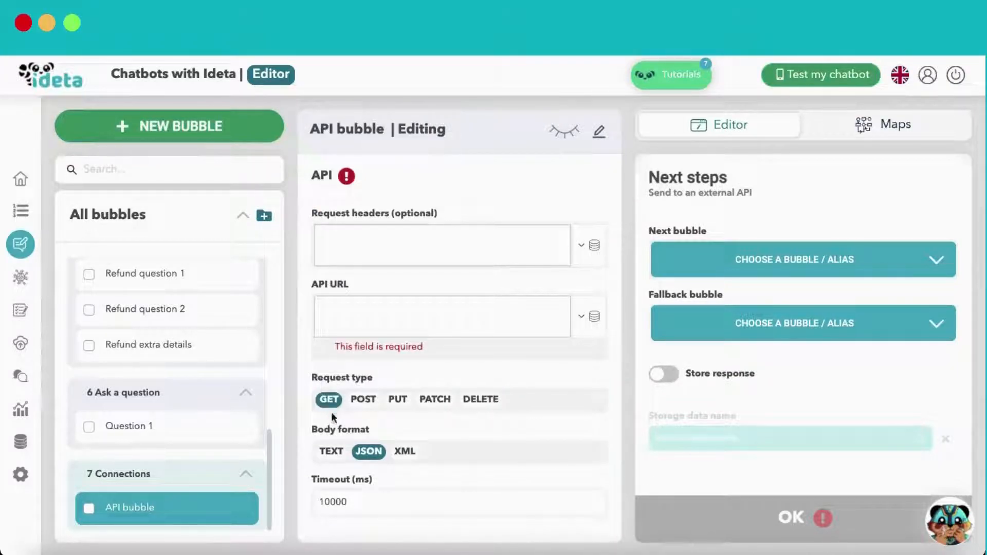
Set the body format to XML and select the 10000 ms timeout value
left_click(333, 453)
left_click(399, 453)
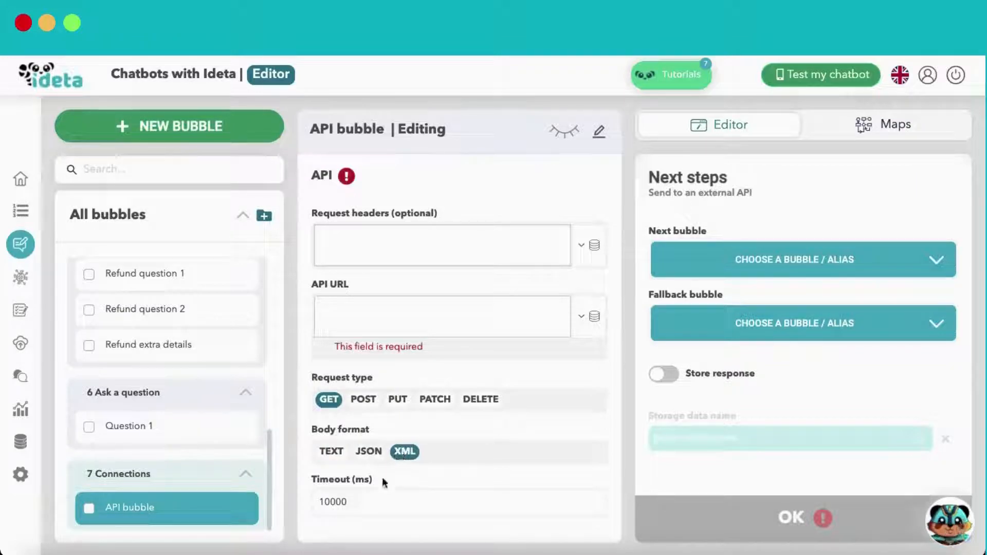
left_click_drag(377, 505, 320, 503)
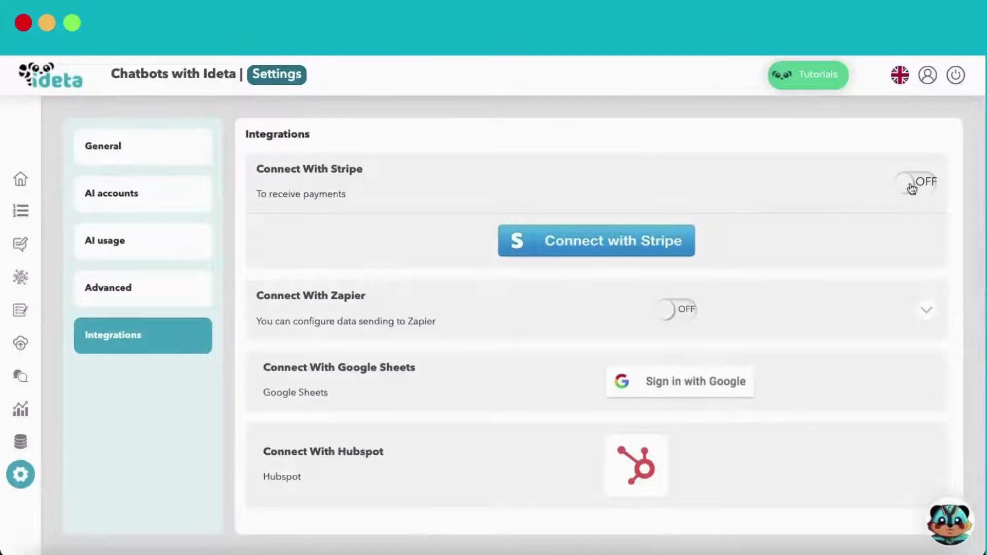
Try the Stripe toggle, dismiss its notice, and expand Zapier templates down to Google Sheets
left_click(911, 188)
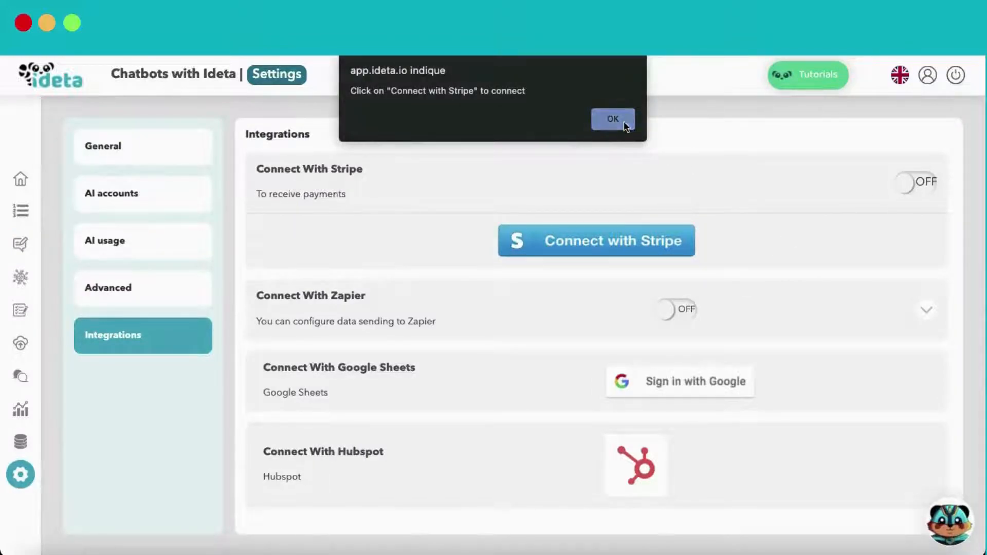
left_click(623, 121)
left_click(916, 310)
scroll(793, 297, "down", 8)
scroll(793, 297, "down", 5)
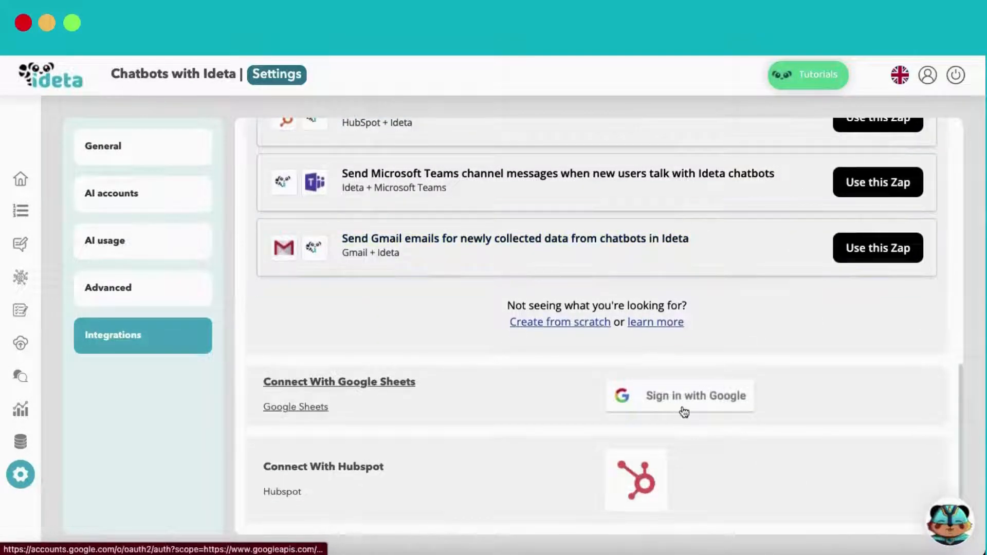